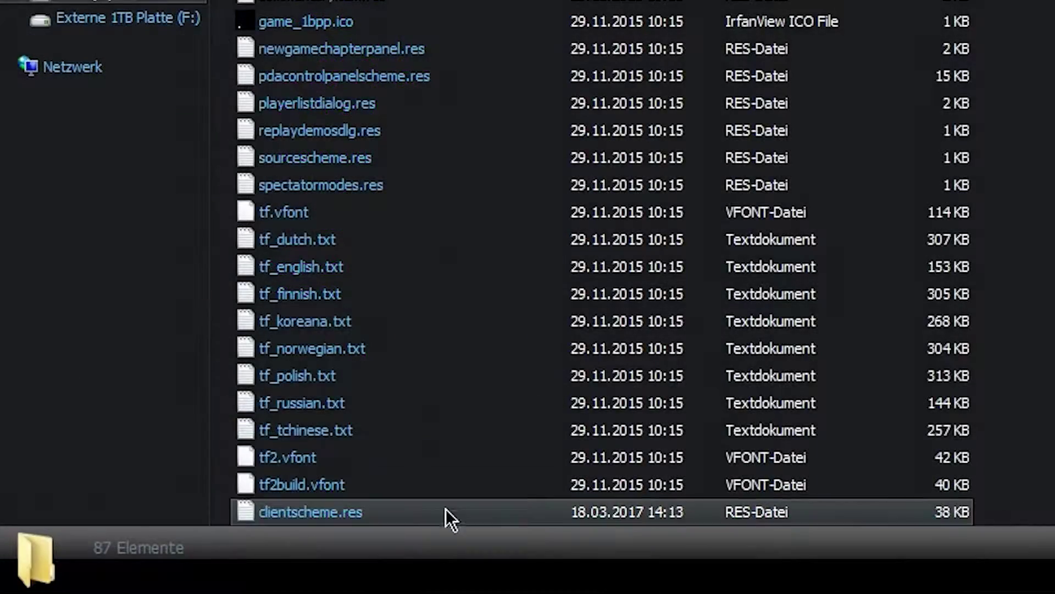
Duplicate clientscheme.res in the resource folder as a backup copy.
{"action": "left_click", "coordinate": [398, 509]}
{"action": "key", "text": "ctrl+c"}
{"action": "key", "text": "ctrl+v"}
{"action": "key", "text": "ctrl+v"}
{"action": "key", "text": "ctrl+v"}
{"action": "key", "text": "ctrl+v"}
{"action": "key", "text": "ctrl+v"}
{"action": "key", "text": "ctrl+v"}
{"action": "key", "text": "ctrl+v"}
{"action": "key", "text": "ctrl+v"}
{"action": "key", "text": "ctrl+v"}
{"action": "key", "text": "ctrl+v"}
{"action": "key", "text": "ctrl+v"}
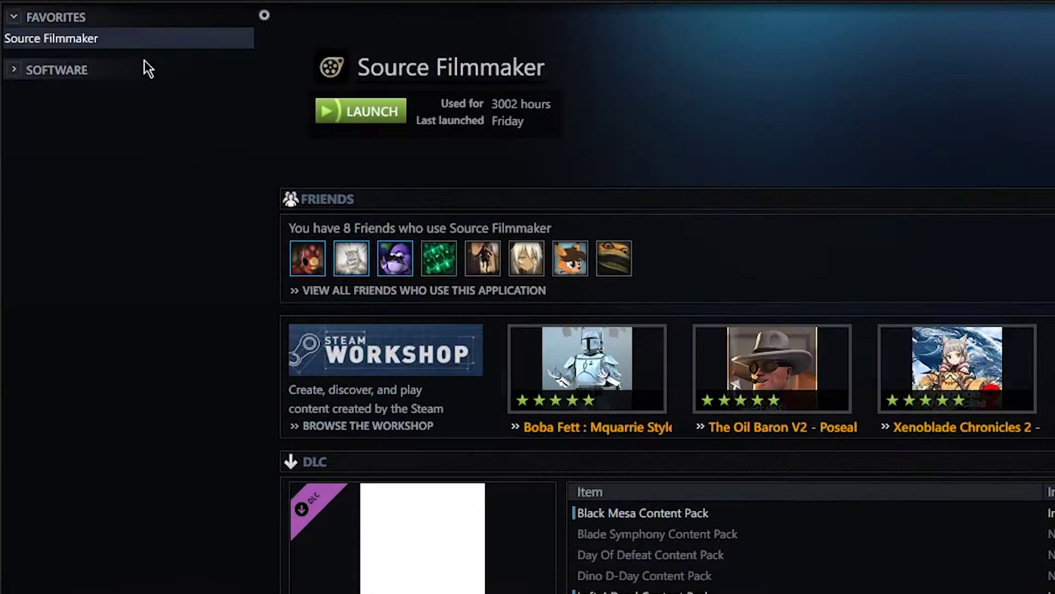
Show the Local files page of Source Filmmaker's Steam properties.
{"action": "right_click", "coordinate": [117, 41]}
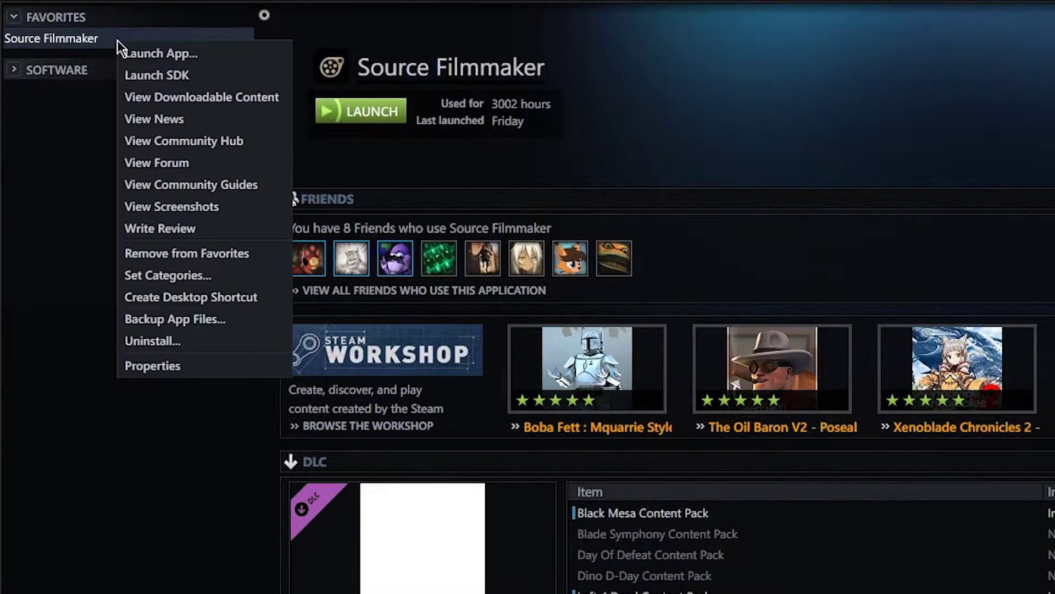
{"action": "left_click", "coordinate": [176, 364]}
{"action": "left_click", "coordinate": [407, 51]}
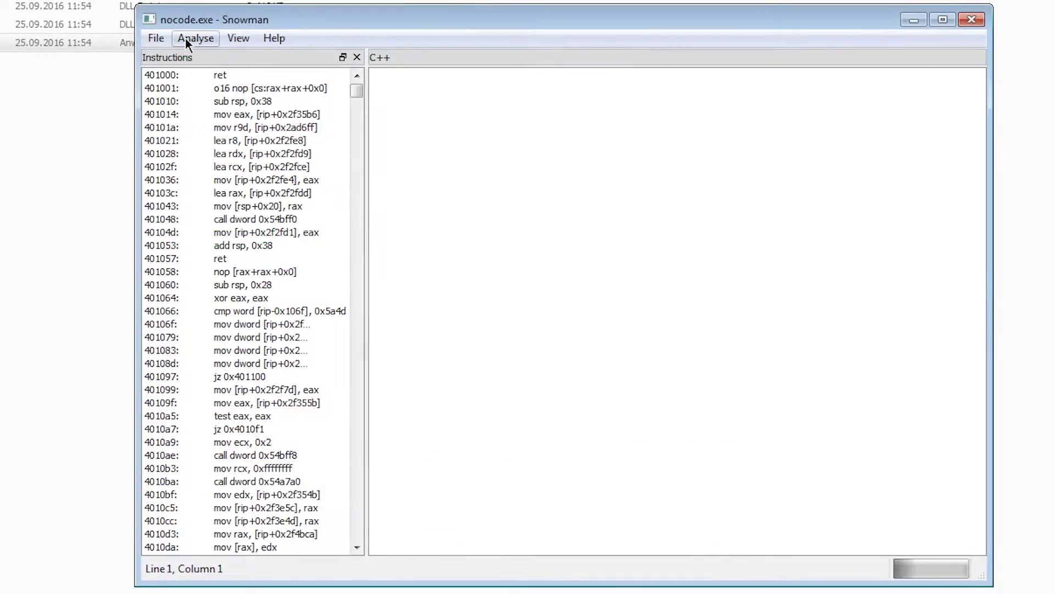
Check Snowman's File menu and scroll through the nocode.exe instruction listing.
{"action": "left_click", "coordinate": [156, 38]}
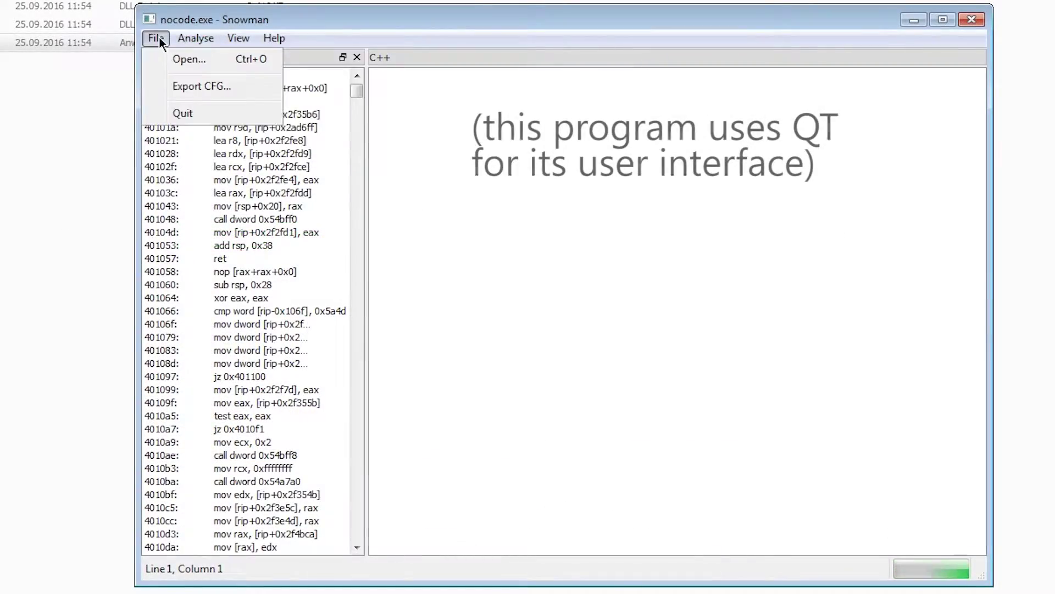
{"action": "left_click", "coordinate": [305, 110]}
{"action": "left_click_drag", "start_coordinate": [357, 95], "coordinate": [352, 387]}
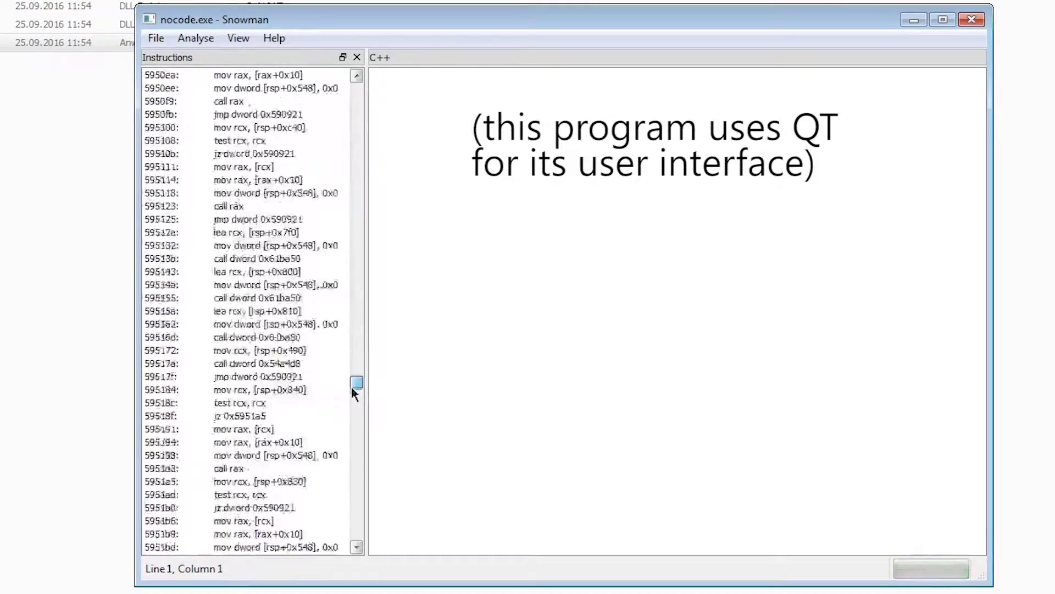
{"action": "left_click", "coordinate": [288, 362]}
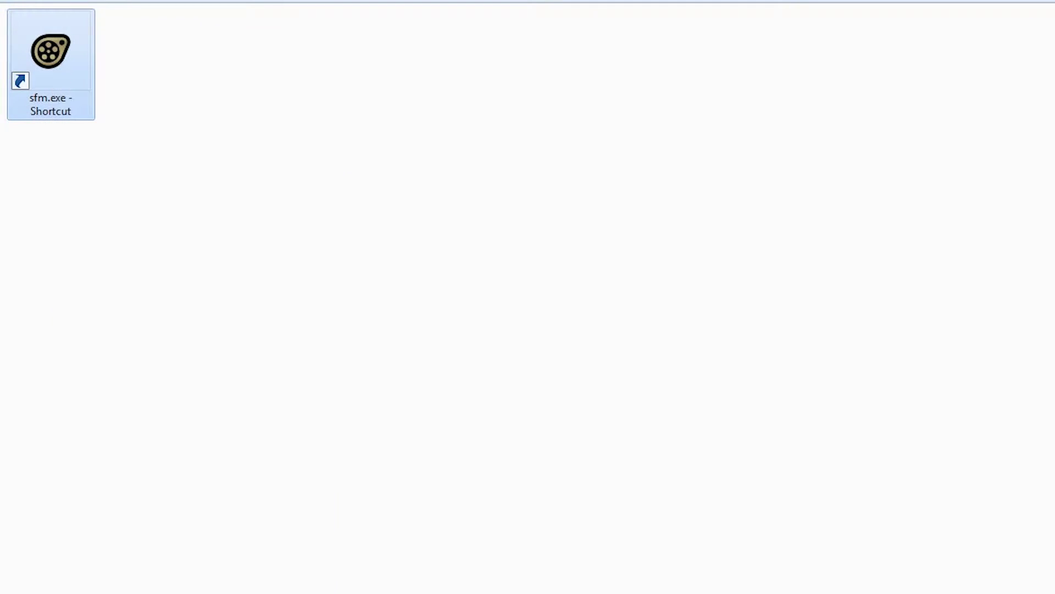
Append a -style option to Source Filmmaker's launch options after -nop4 -sfm_resolution 1080.
{"action": "type", "text": "-style NAME"}
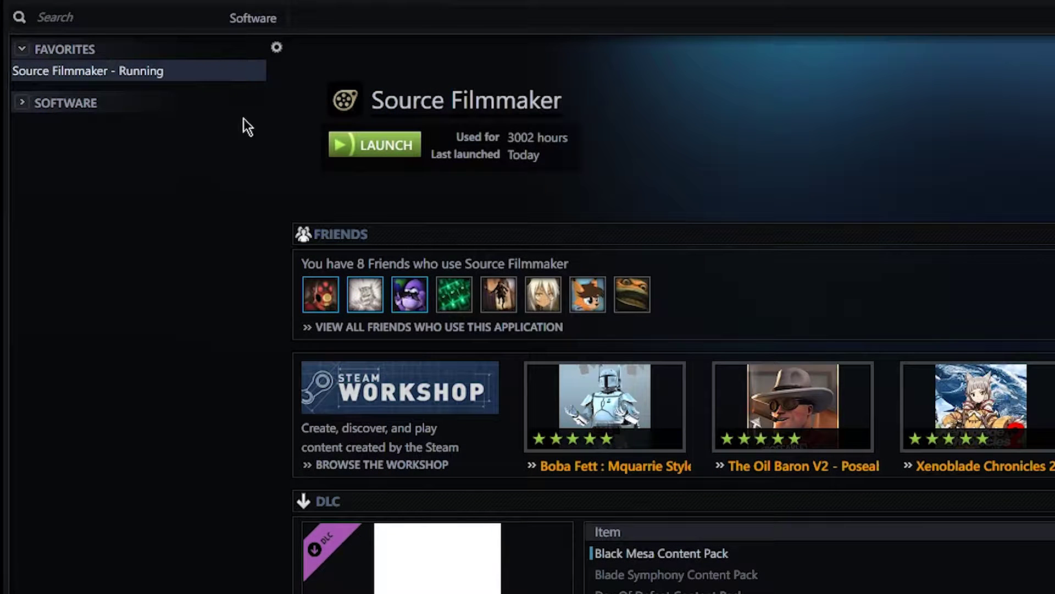
{"action": "right_click", "coordinate": [190, 71]}
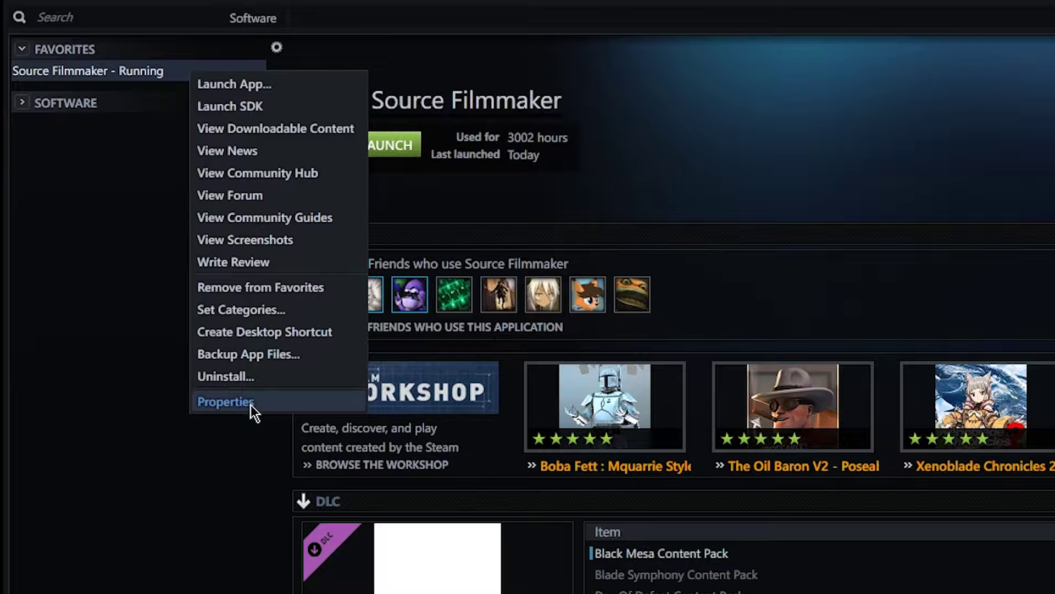
{"action": "left_click", "coordinate": [275, 406]}
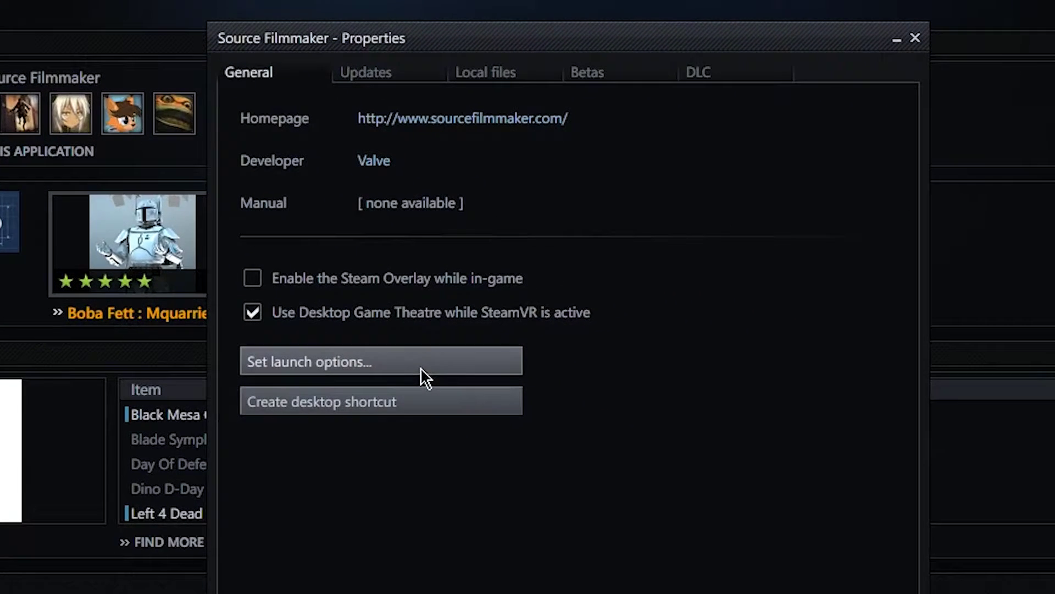
{"action": "left_click", "coordinate": [410, 366]}
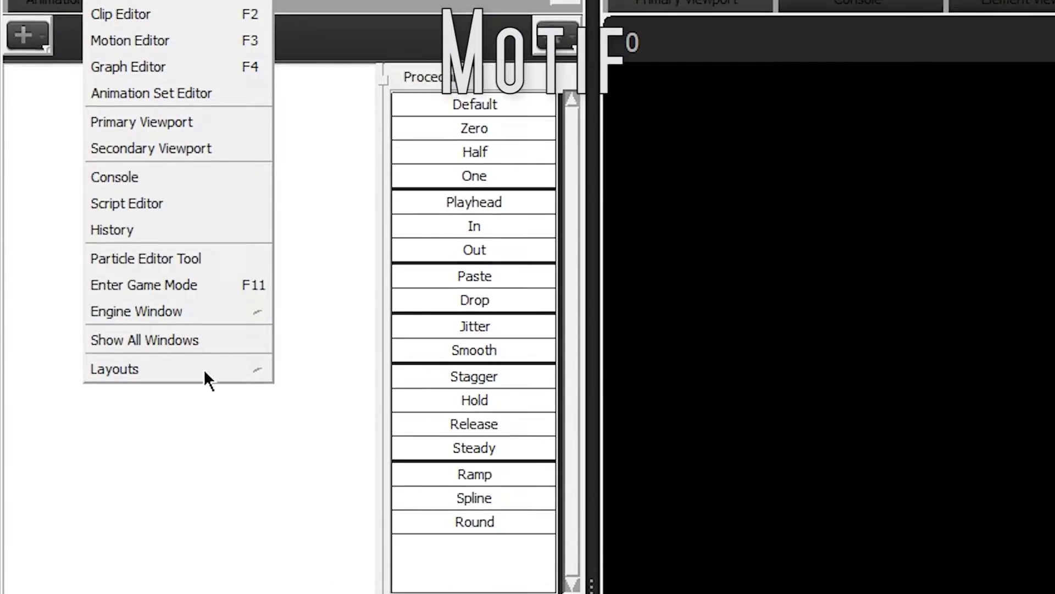
Inspect Source Filmmaker's menus and panels in the Motif Qt style.
{"action": "mouse_move", "coordinate": [197, 311]}
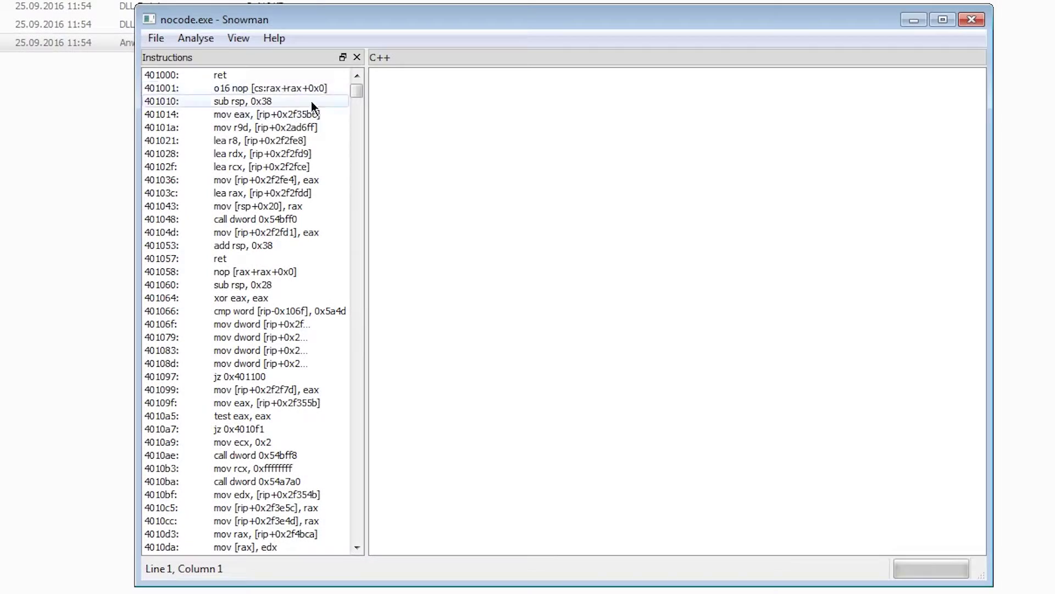
Check Snowman's Analyse menu and scroll the instruction listing in the first style.
{"action": "left_click", "coordinate": [186, 38]}
{"action": "left_click", "coordinate": [226, 36]}
{"action": "left_click_drag", "start_coordinate": [356, 92], "coordinate": [351, 390]}
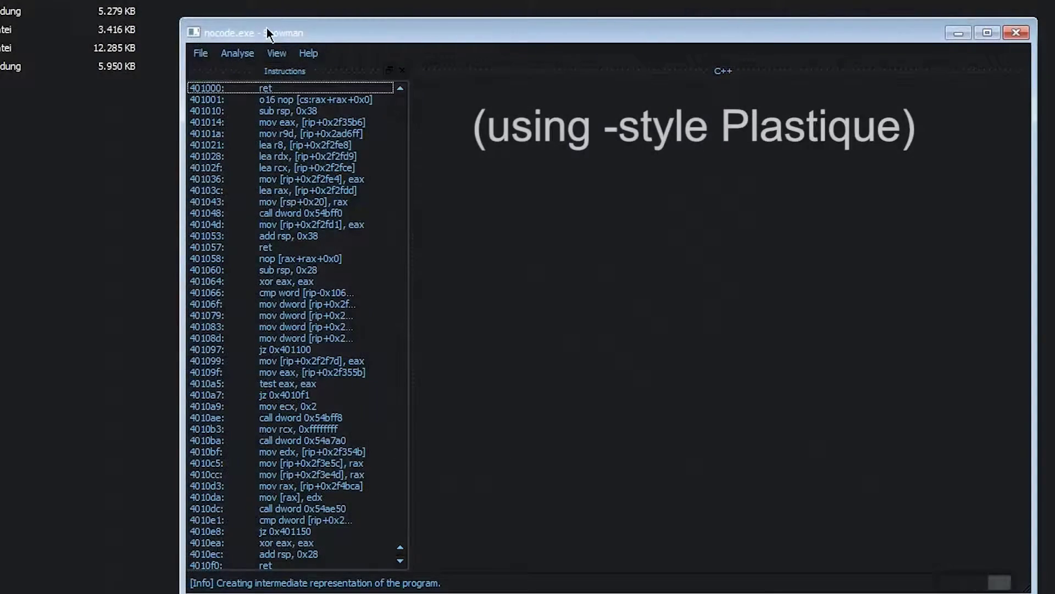
Compare the Analyse and Help menus in the restyled Snowman window.
{"action": "left_click", "coordinate": [248, 52]}
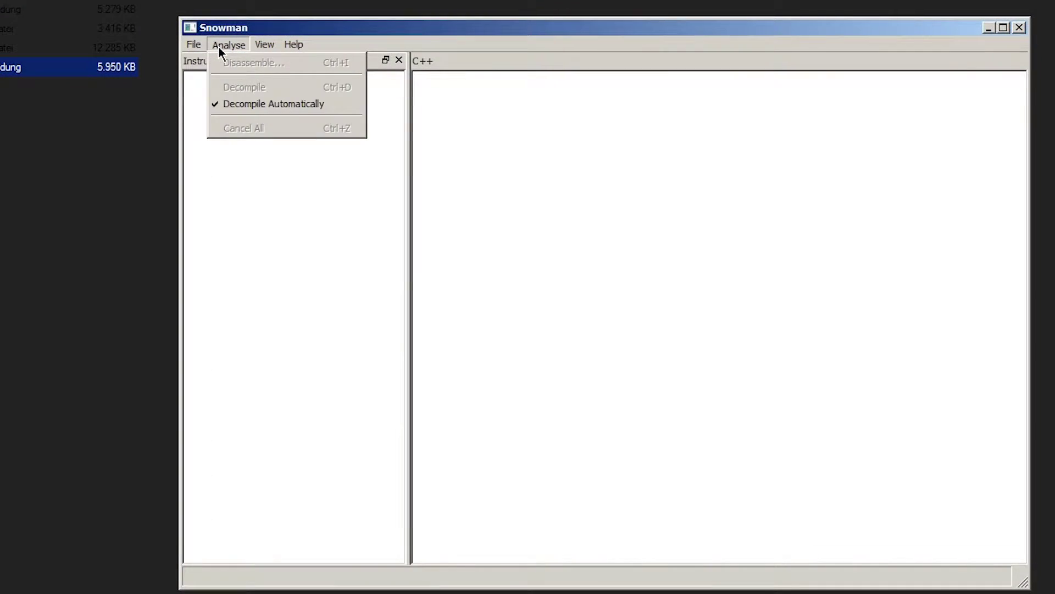
{"action": "mouse_move", "coordinate": [270, 46]}
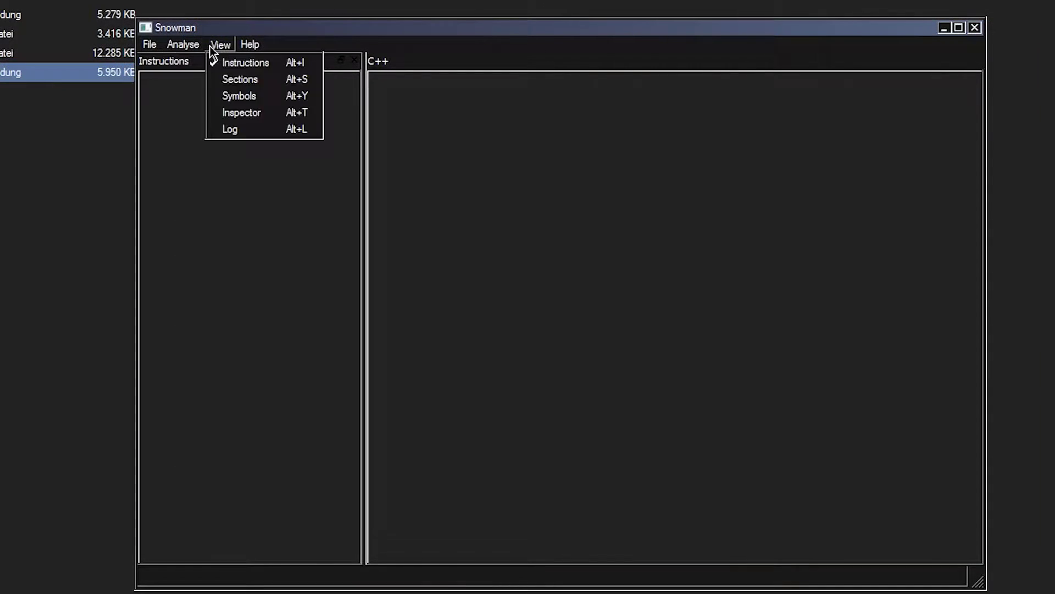
{"action": "left_click", "coordinate": [243, 43]}
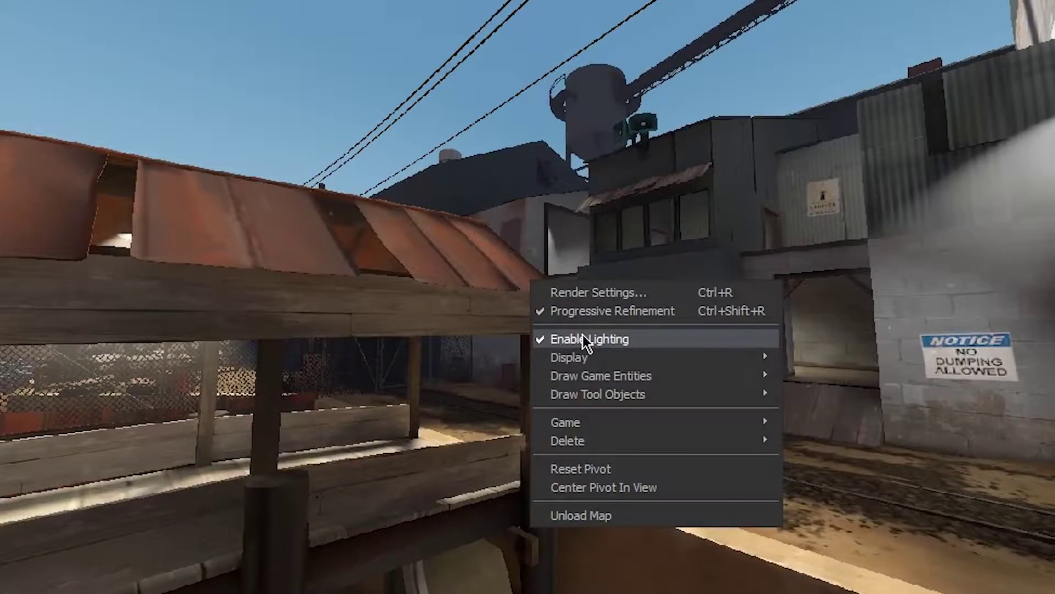
Uncheck Enable Lighting in the viewport's context menu.
{"action": "left_click", "coordinate": [583, 334]}
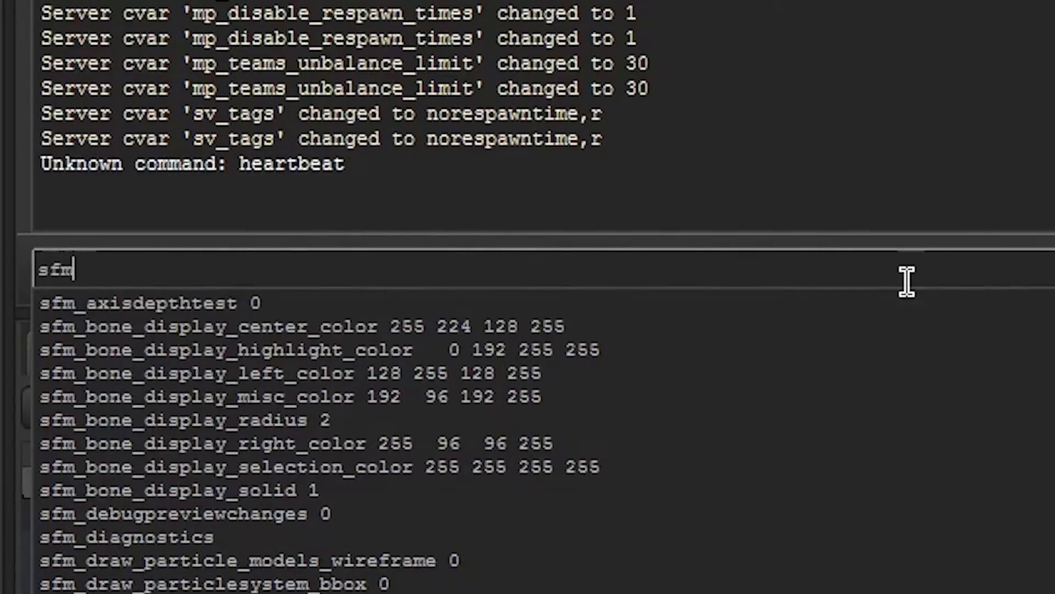
Set sfm_bone_display_solid 0 and sfm_bone_display_radius 8 in the console.
{"action": "type", "text": "_bone_display_"}
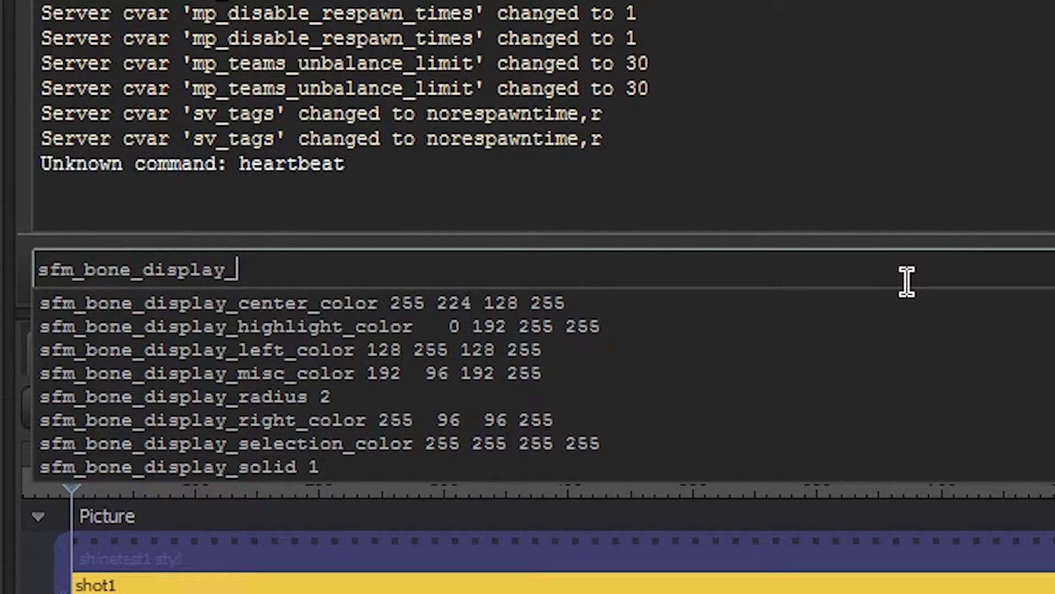
{"action": "type", "text": "solid"}
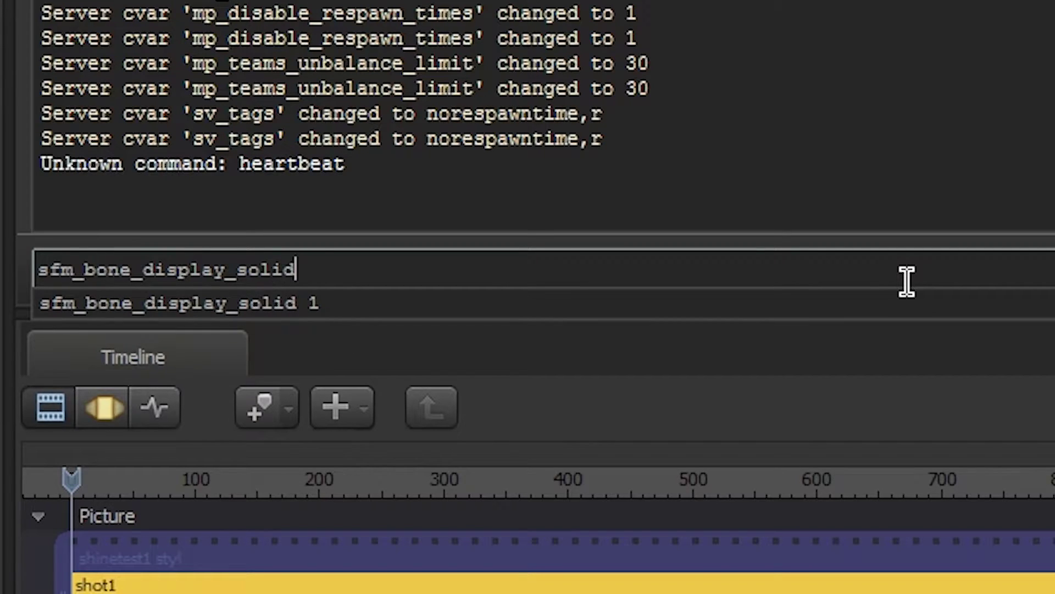
{"action": "type", "text": " 0"}
{"action": "key", "text": "Return"}
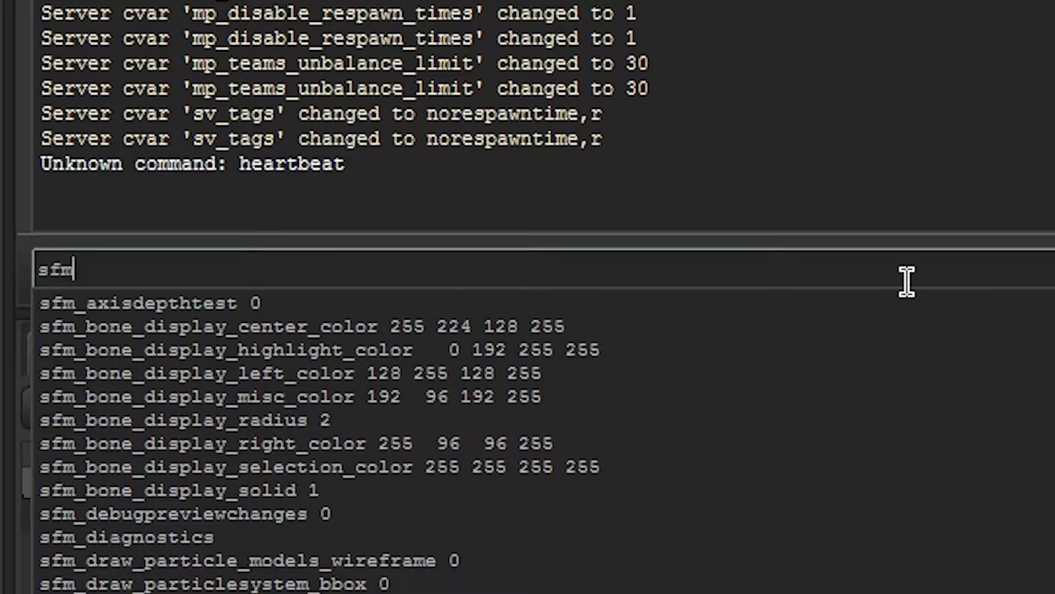
{"action": "type", "text": "_bone_display_radius 8"}
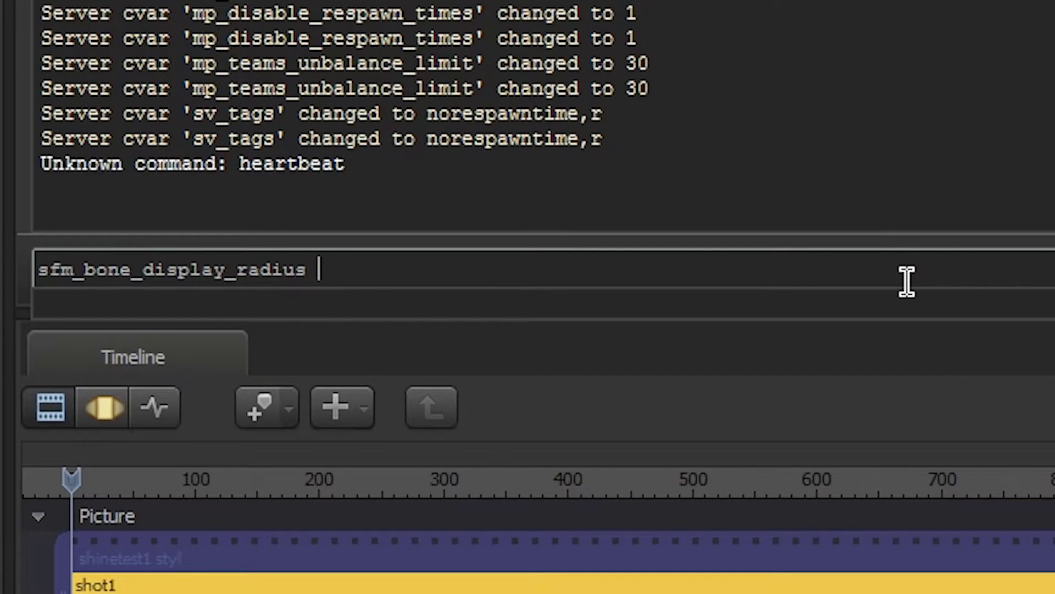
{"action": "key", "text": "Return"}
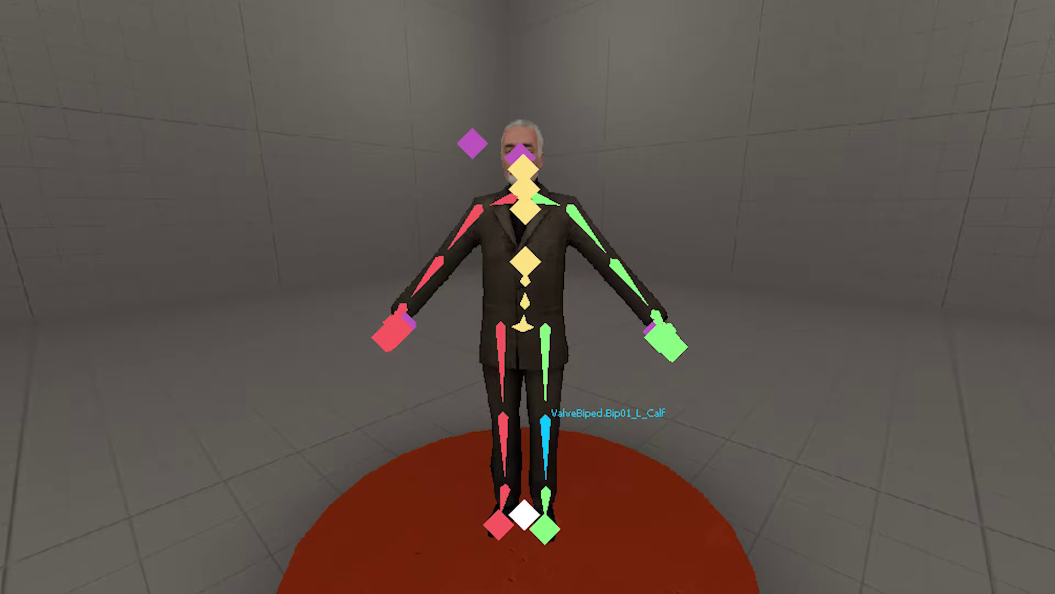
{"action": "type", "text": "sf"}
{"action": "type", "text": "m_bon"}
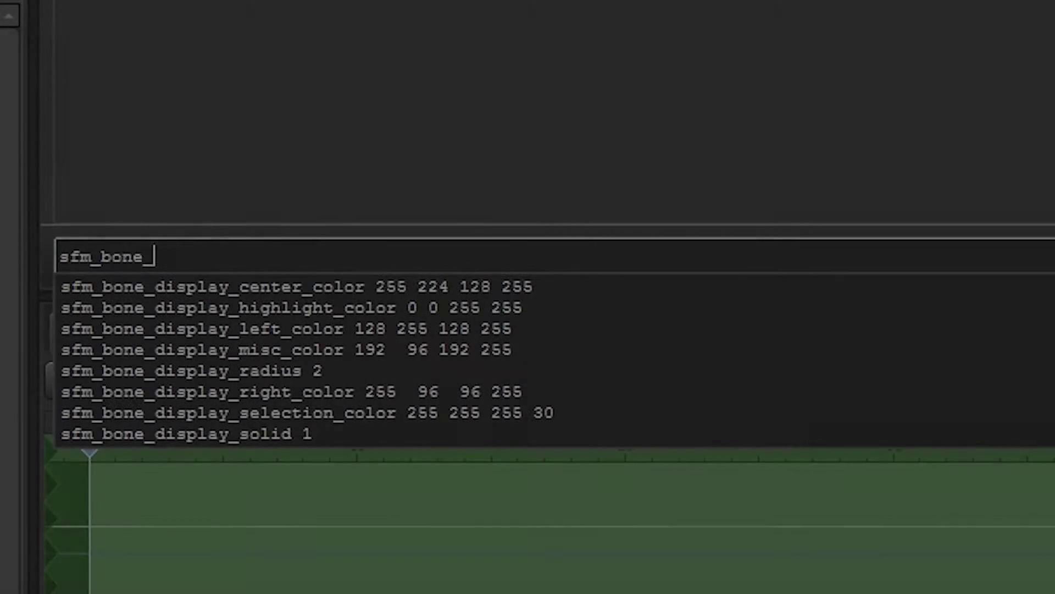
{"action": "type", "text": "display_highligh"}
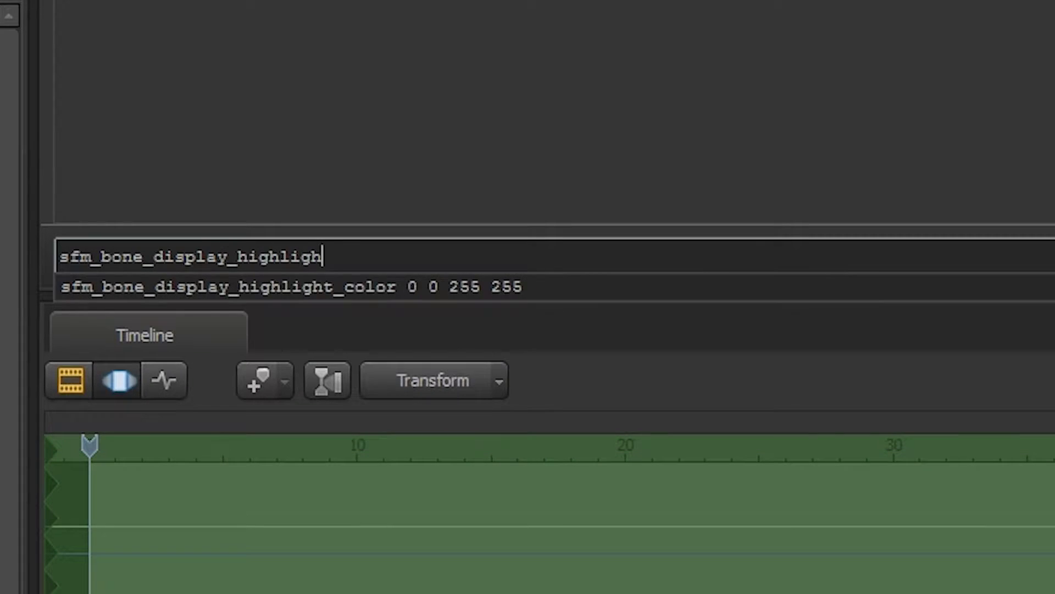
{"action": "type", "text": "t_color 0 0 255 255"}
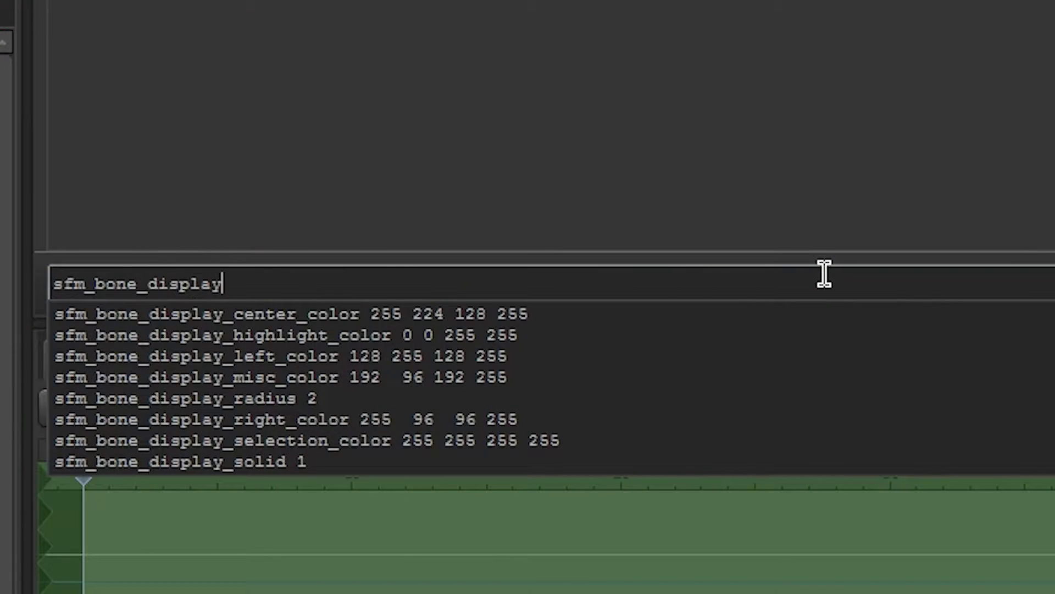
{"action": "type", "text": "_selection_color 255 255 255 30"}
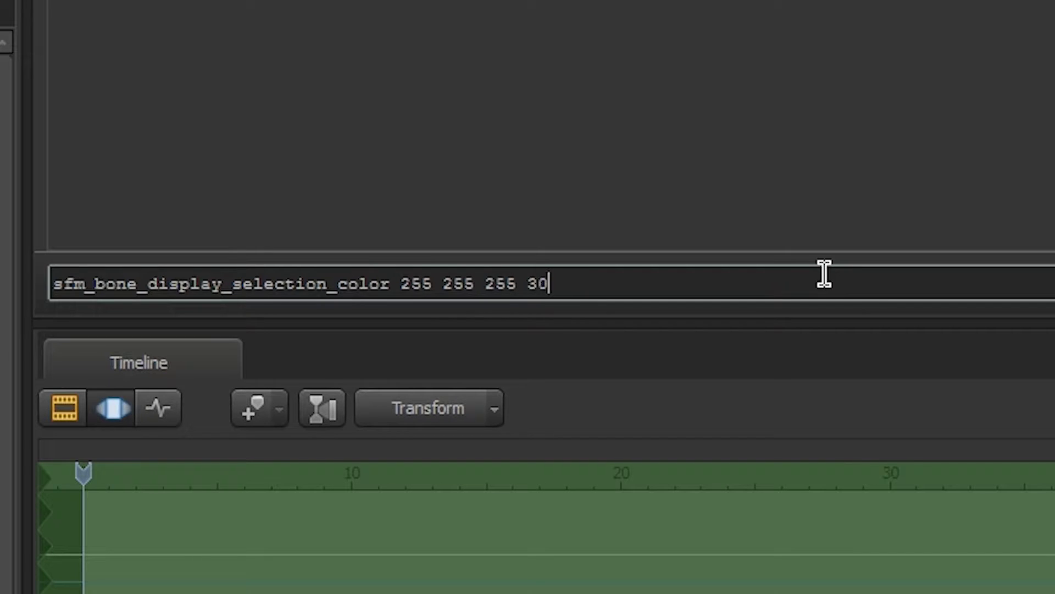
{"action": "key", "text": "Return"}
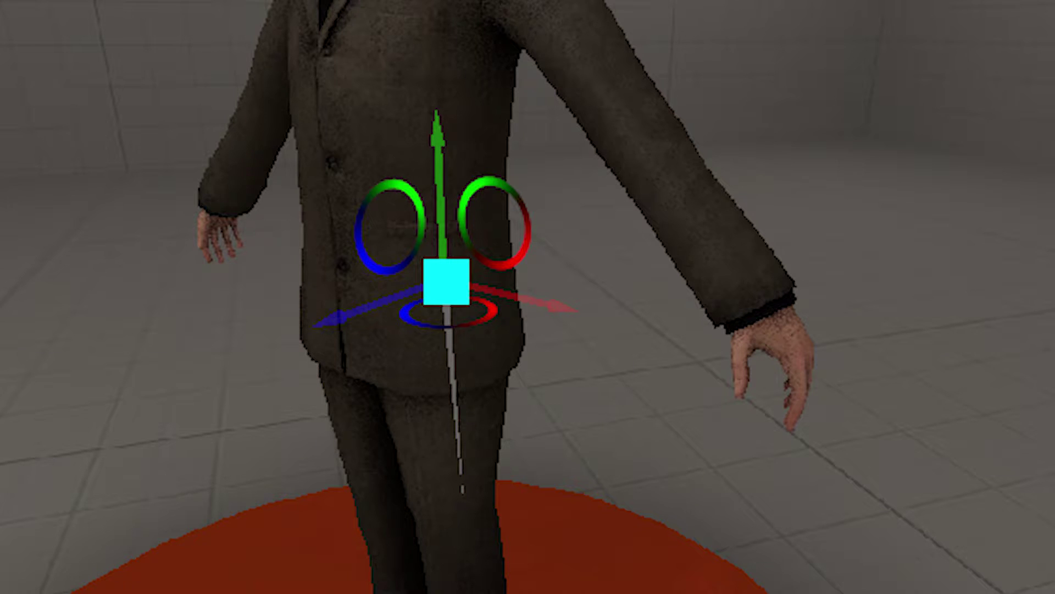
{"action": "type", "text": "sf"}
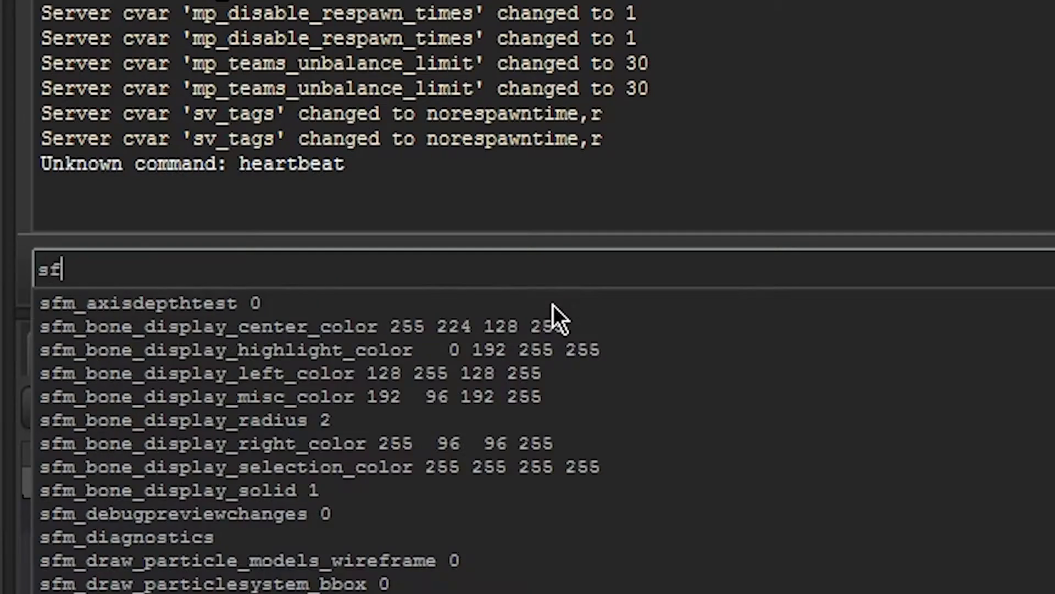
{"action": "type", "text": "m_drawpuppetbones"}
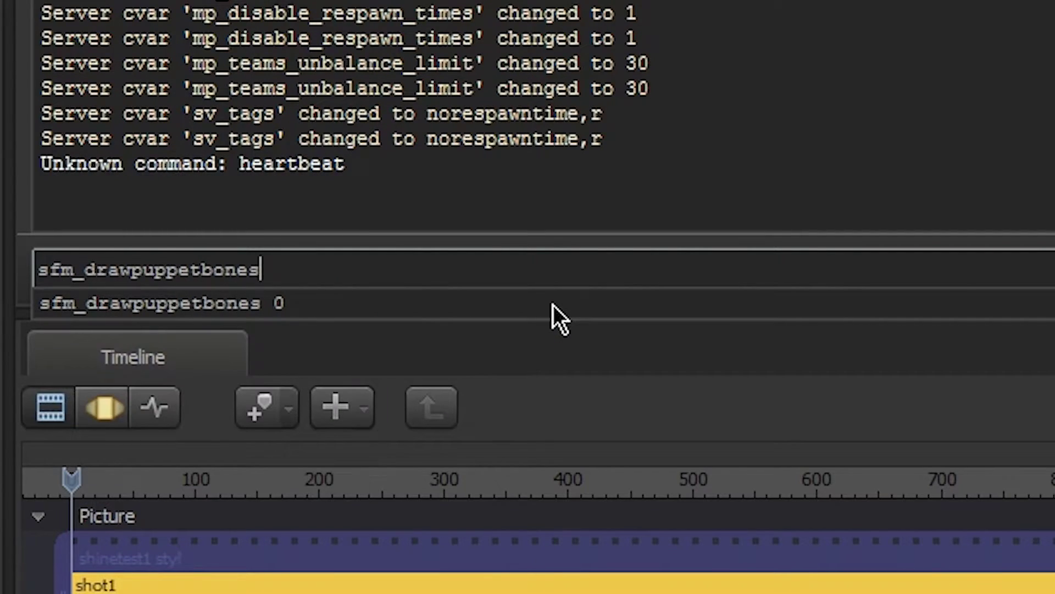
{"action": "type", "text": " 1"}
Run sfm_drawpuppetbones 1 and sfm_drawpuppetwireframe 1 to show bone axes and wireframe.
{"action": "key", "text": "Return"}
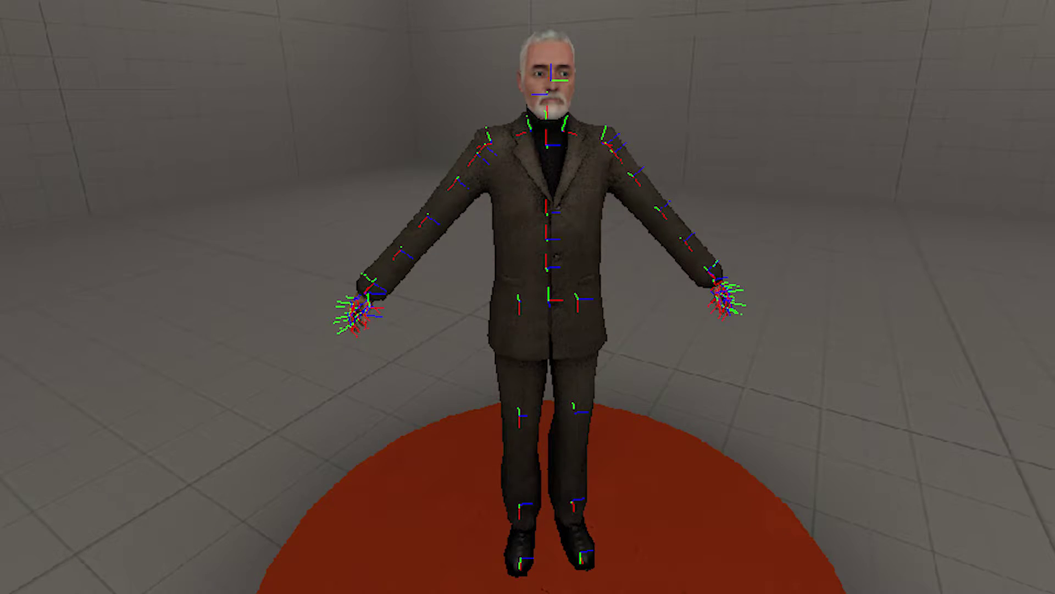
{"action": "type", "text": "sfm"}
{"action": "type", "text": "_drawpuppetwiref"}
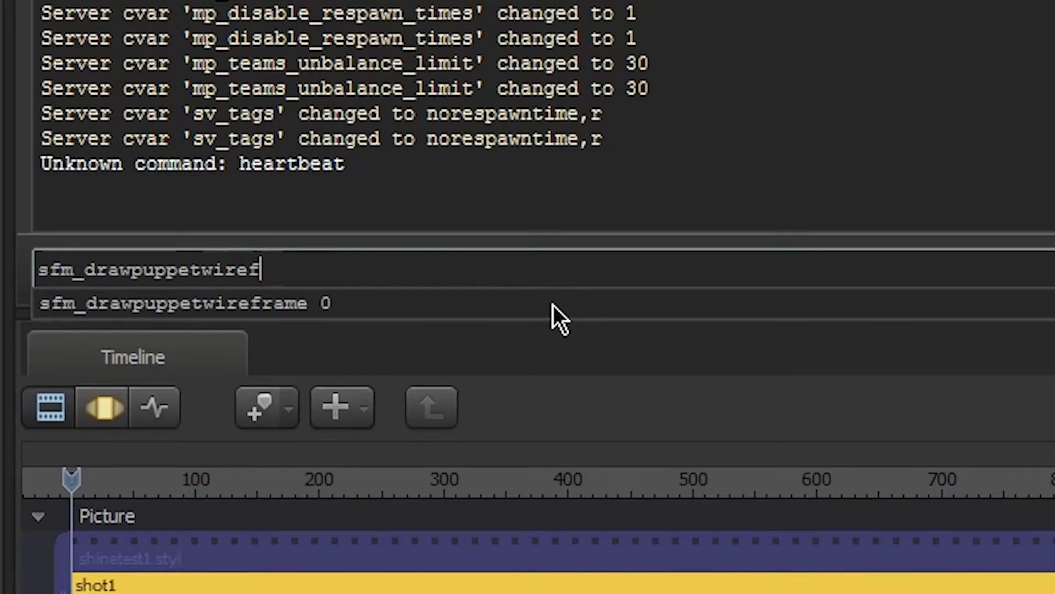
{"action": "type", "text": "rame 1"}
{"action": "key", "text": "Return"}
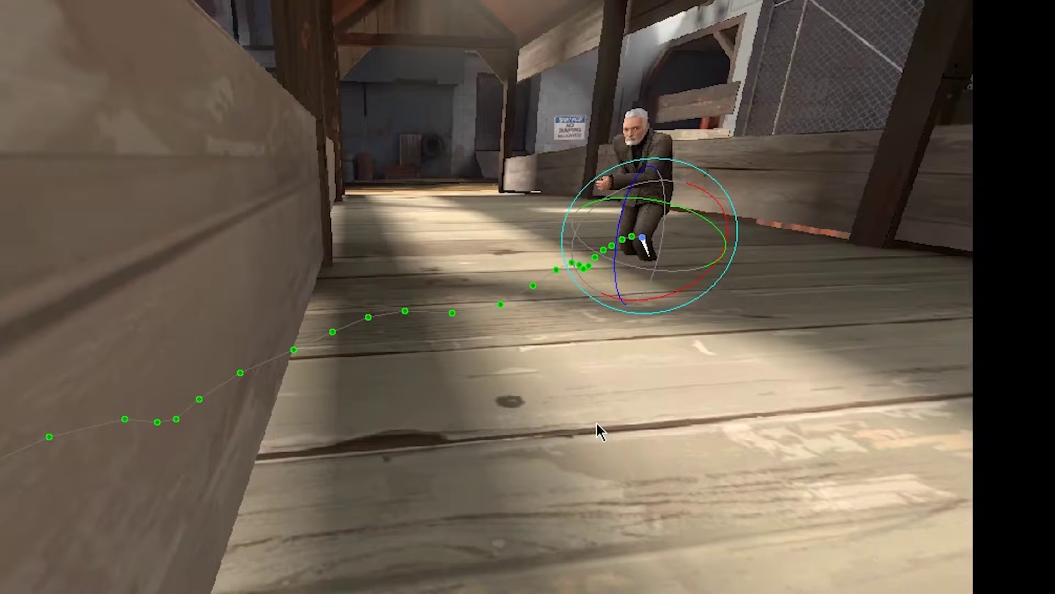
Show Transform Path Options > Display from the puppet manipulator's context menu.
{"action": "right_click", "coordinate": [645, 239]}
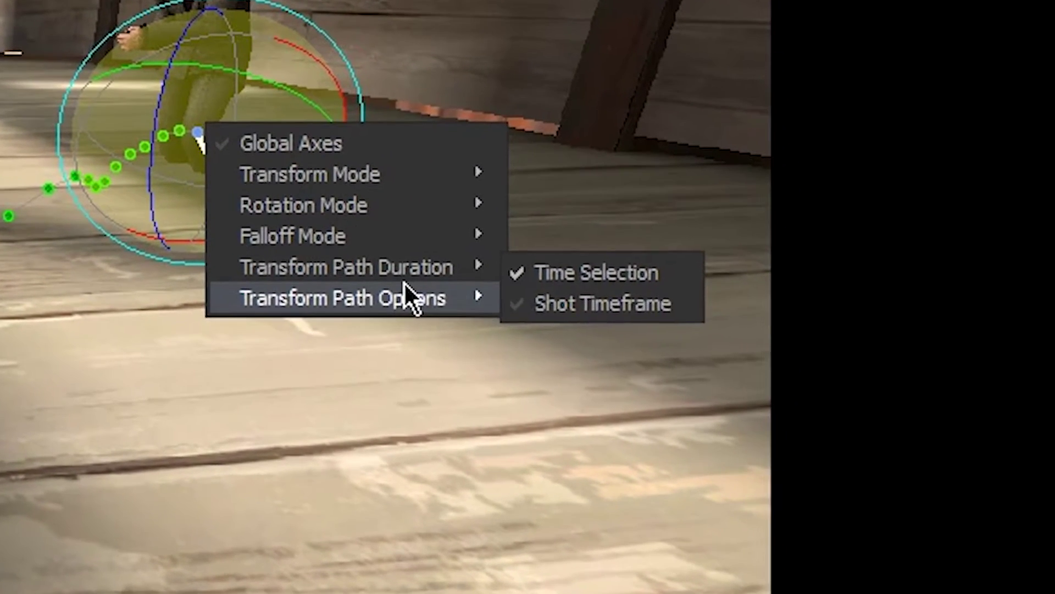
{"action": "mouse_move", "coordinate": [404, 296]}
{"action": "mouse_move", "coordinate": [566, 302]}
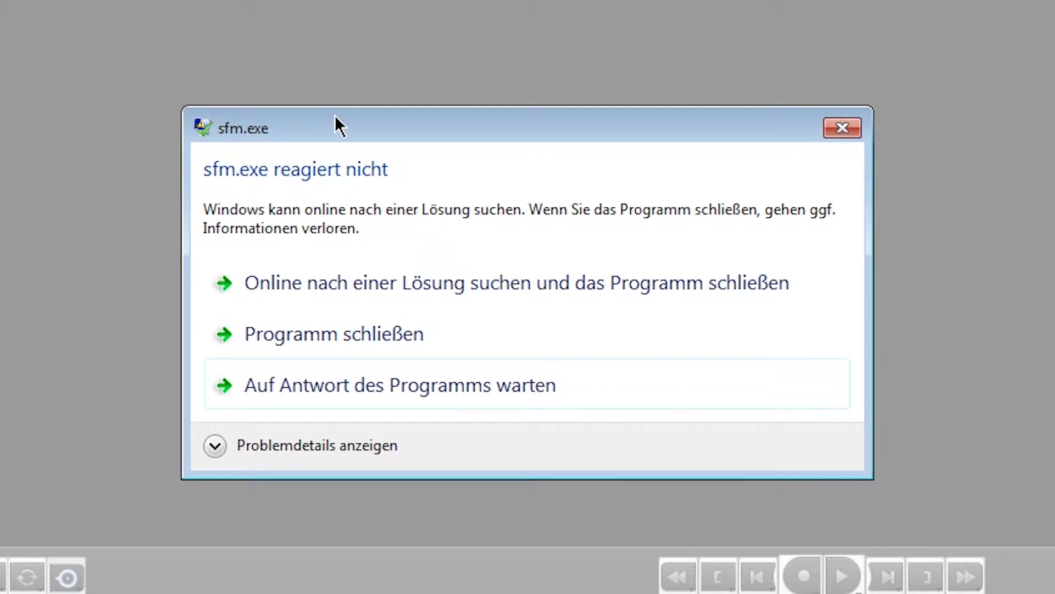
Close the unresponsive Source Filmmaker with 'Programm schließen'.
{"action": "left_click", "coordinate": [360, 329]}
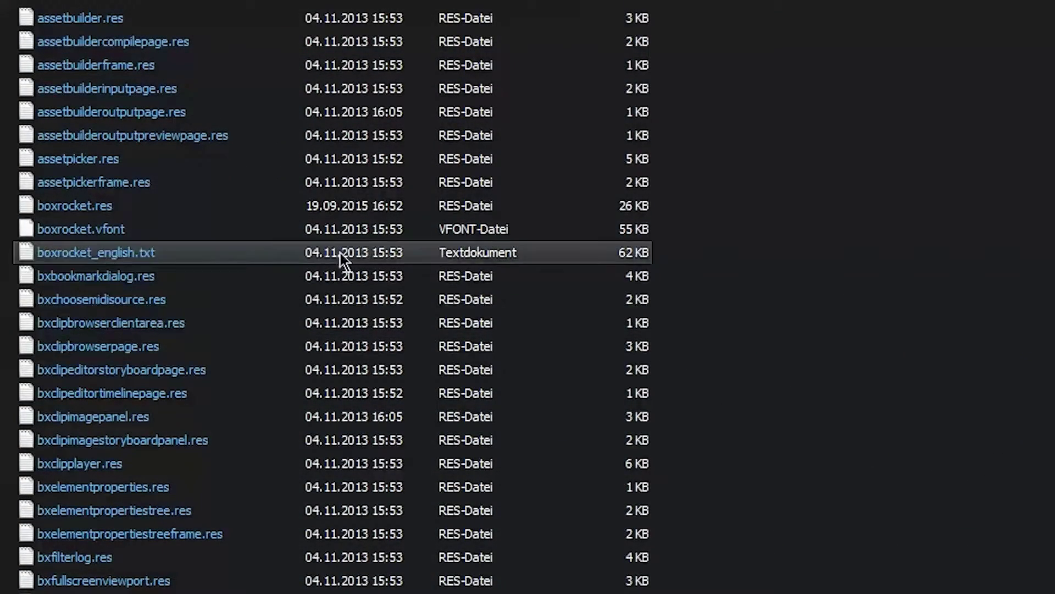
Open boxrocket.res in Notepad2 and scroll through its Colors and BaseSettings blocks.
{"action": "double_click", "coordinate": [137, 207]}
{"action": "scroll", "coordinate": [509, 446], "scroll_direction": "down", "scroll_amount": 5}
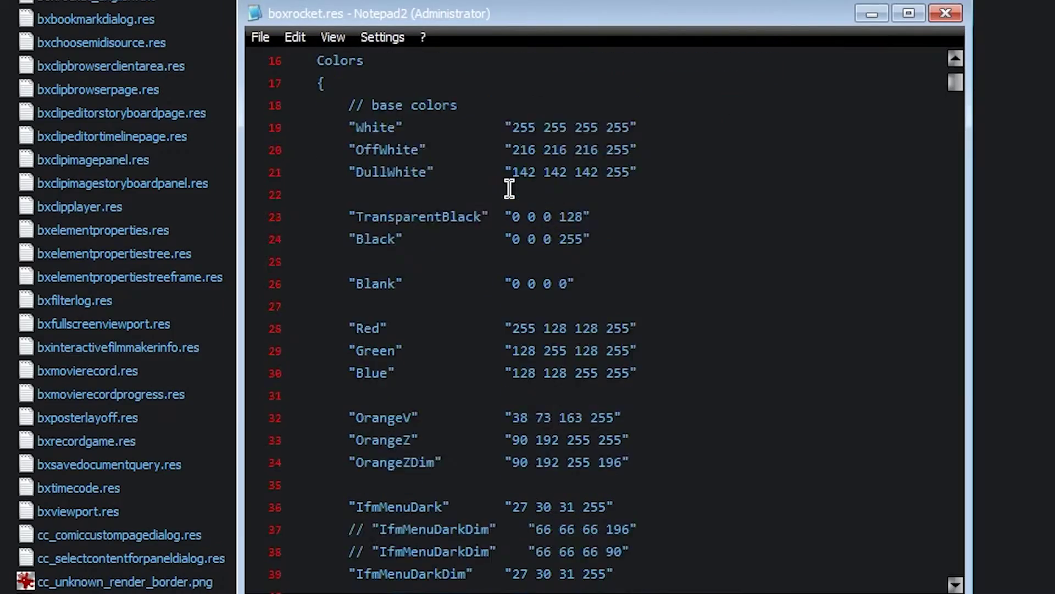
{"action": "scroll", "coordinate": [510, 189], "scroll_direction": "down", "scroll_amount": 2}
{"action": "scroll", "coordinate": [514, 198], "scroll_direction": "down", "scroll_amount": 6}
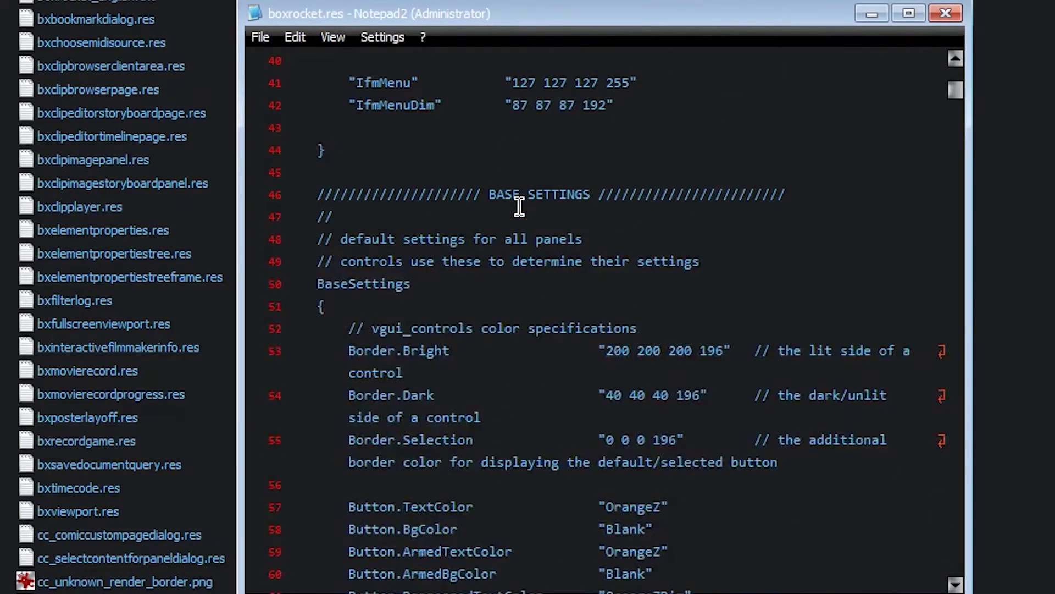
{"action": "scroll", "coordinate": [519, 207], "scroll_direction": "down", "scroll_amount": 9}
{"action": "scroll", "coordinate": [518, 206], "scroll_direction": "down", "scroll_amount": 18}
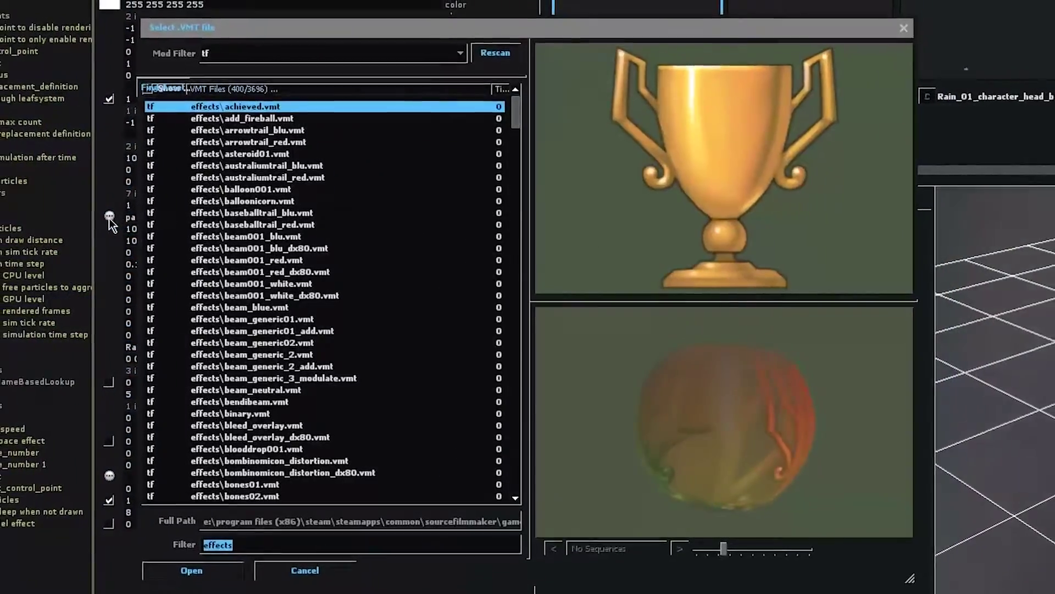
Choose icon_paper.vmt as the material, then select the OrangeV colour value on line 32.
{"action": "left_click_drag", "start_coordinate": [516, 128], "coordinate": [516, 230]}
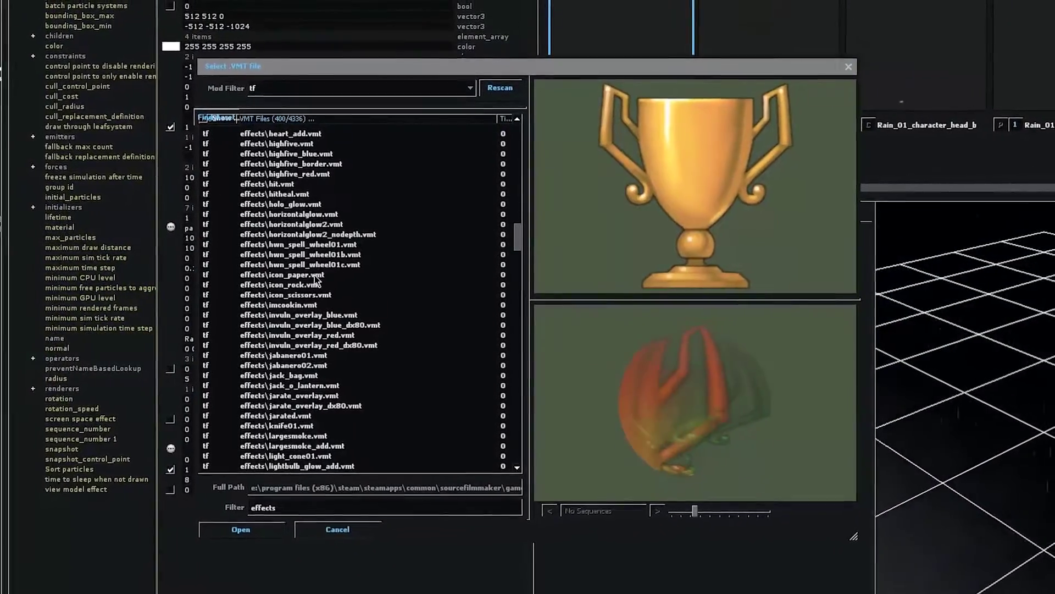
{"action": "left_click", "coordinate": [284, 274]}
{"action": "double_click", "coordinate": [283, 274]}
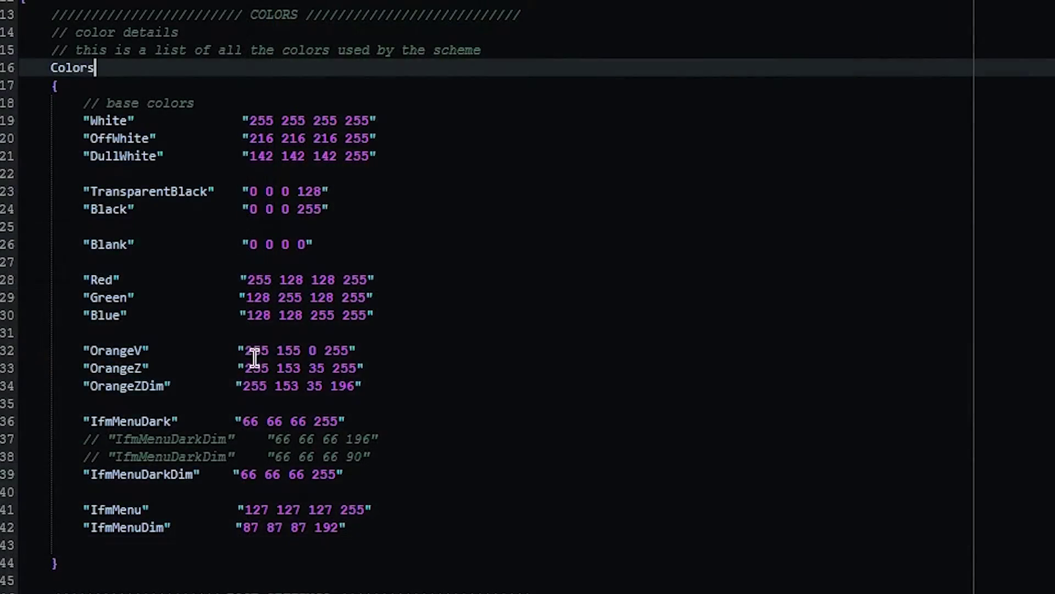
{"action": "left_click_drag", "start_coordinate": [245, 350], "coordinate": [319, 351]}
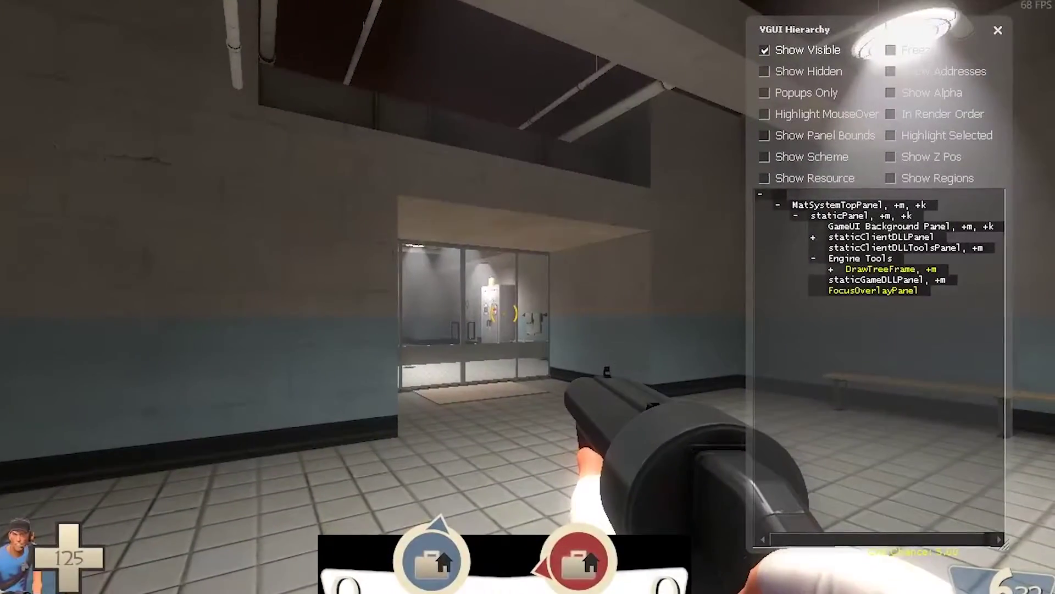
Expand DrawTreeFrame's child panels in the VGUI hierarchy and browse the Video options.
{"action": "left_click", "coordinate": [822, 273]}
{"action": "scroll", "coordinate": [858, 318], "scroll_direction": "down", "scroll_amount": 1}
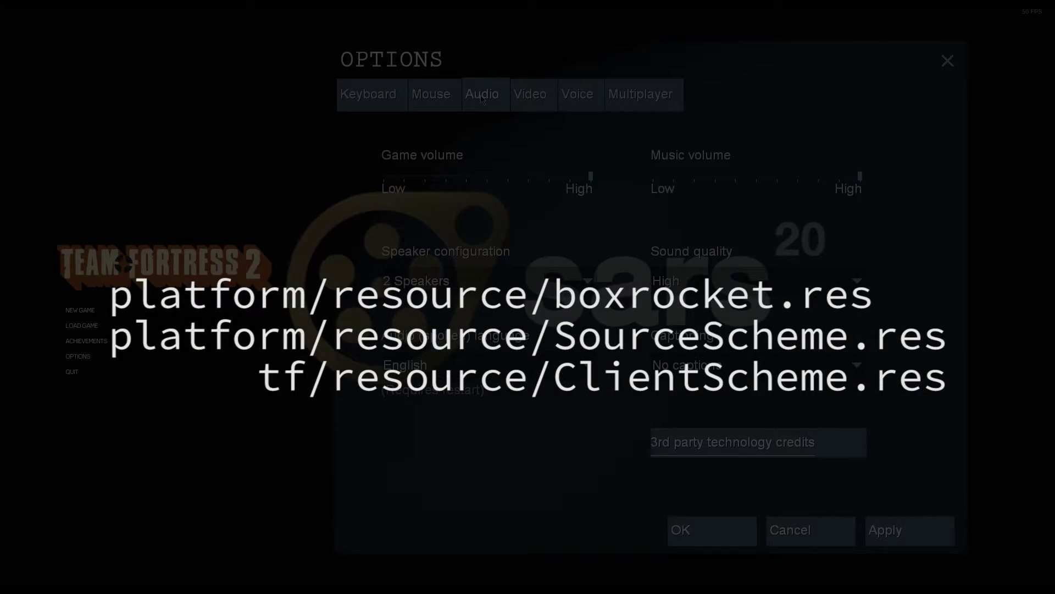
{"action": "left_click", "coordinate": [532, 95]}
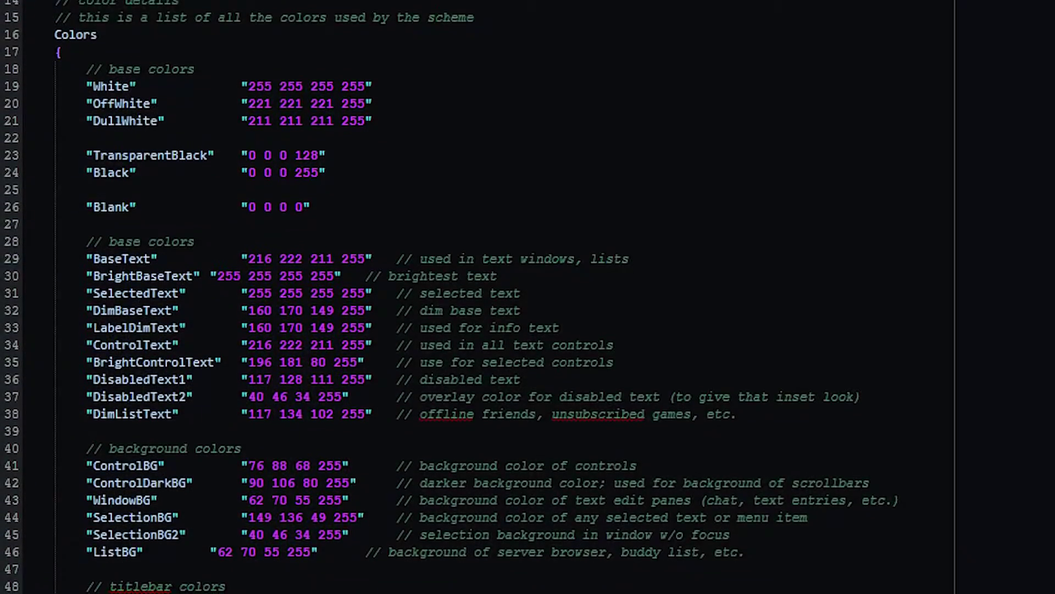
{"action": "scroll", "coordinate": [478, 297], "scroll_direction": "down", "scroll_amount": 4}
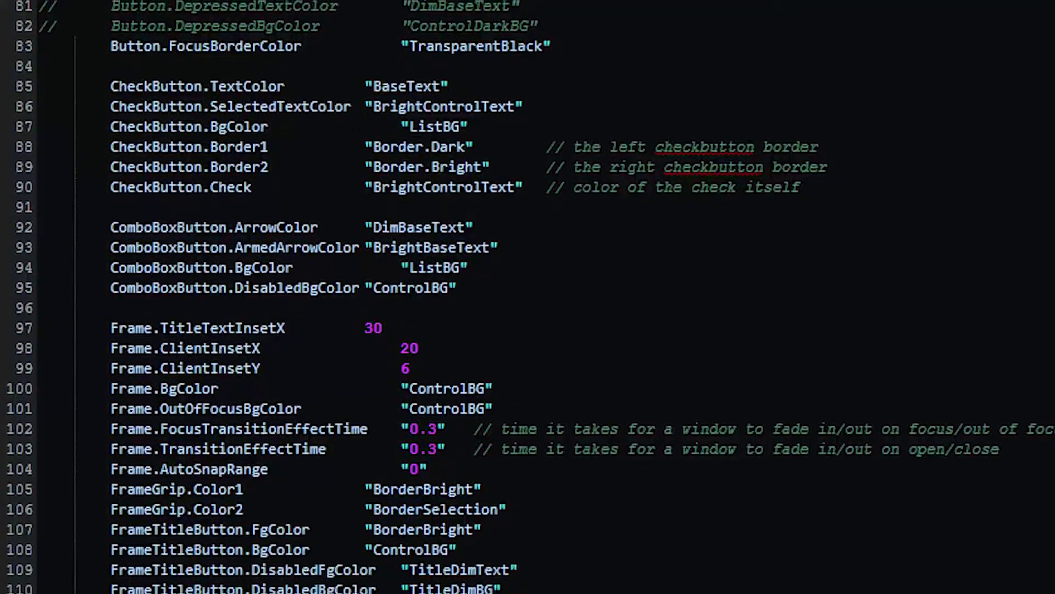
{"action": "scroll", "coordinate": [527, 297], "scroll_direction": "down", "scroll_amount": 4}
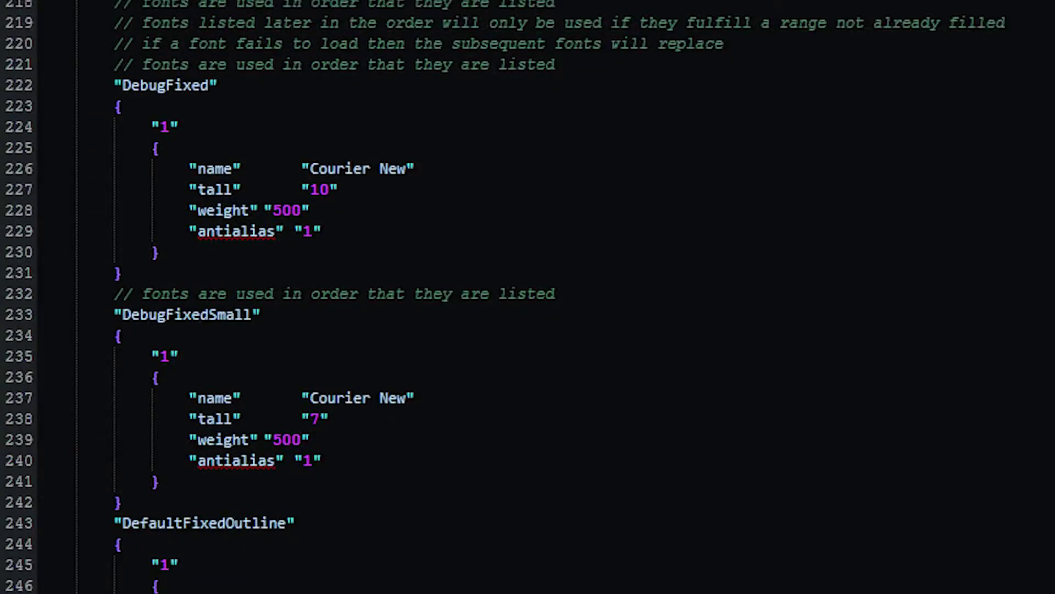
{"action": "scroll", "coordinate": [527, 296], "scroll_direction": "down", "scroll_amount": 2}
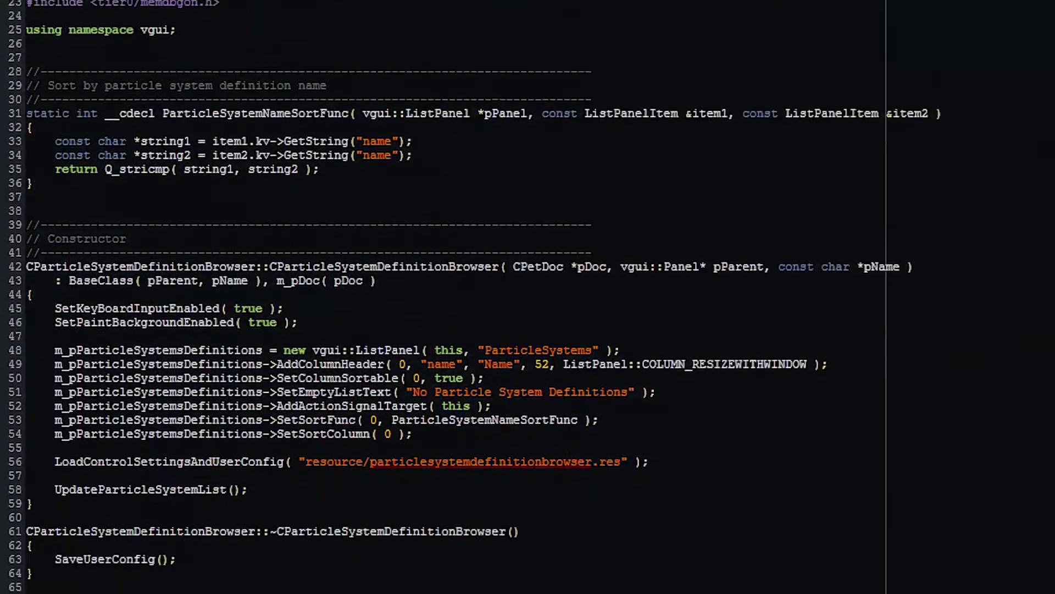
{"action": "scroll", "coordinate": [528, 297], "scroll_direction": "down", "scroll_amount": 20}
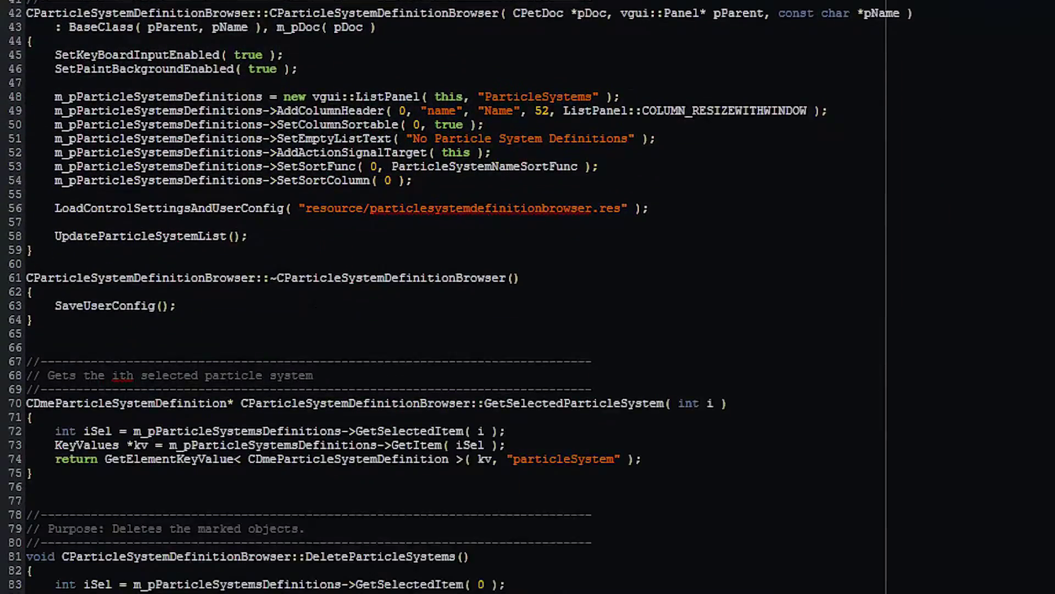
{"action": "scroll", "coordinate": [528, 296], "scroll_direction": "down", "scroll_amount": 15}
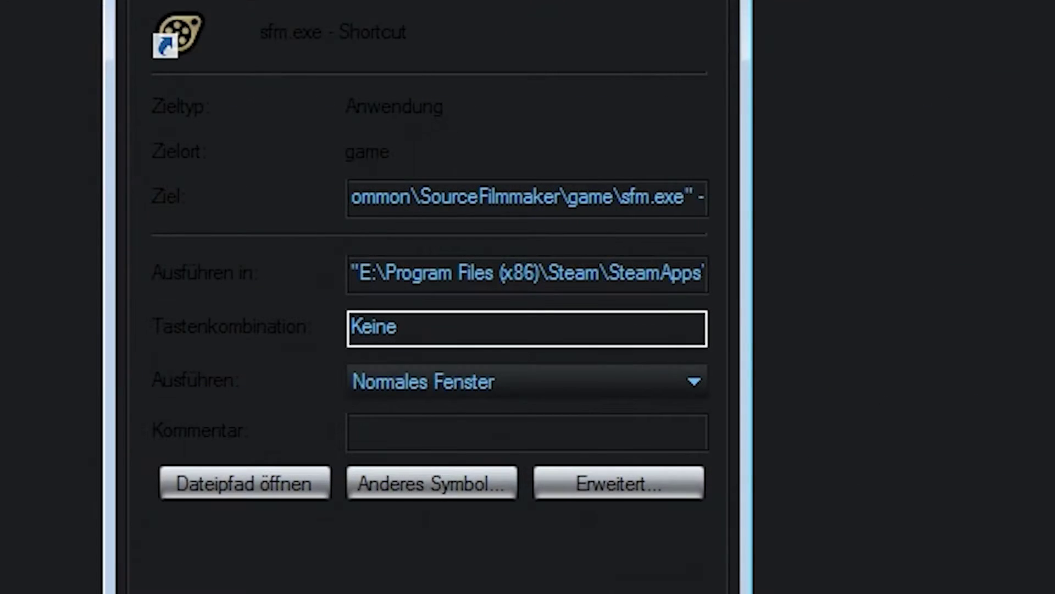
Add 'usevgui -noq' to the shortcut target and show the engine window.
{"action": "type", "text": "usevgui"}
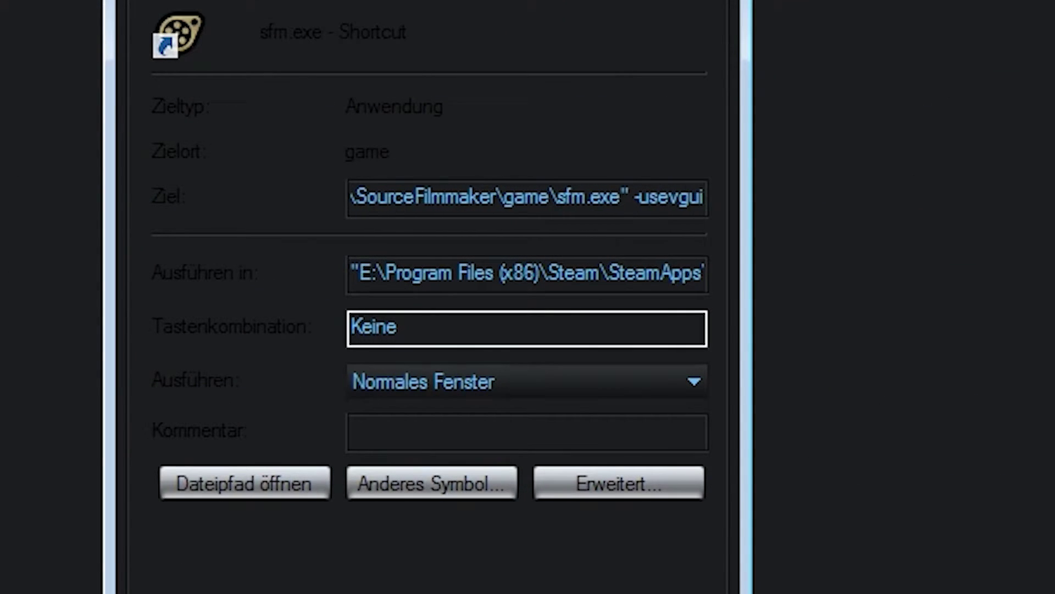
{"action": "type", "text": " -noq"}
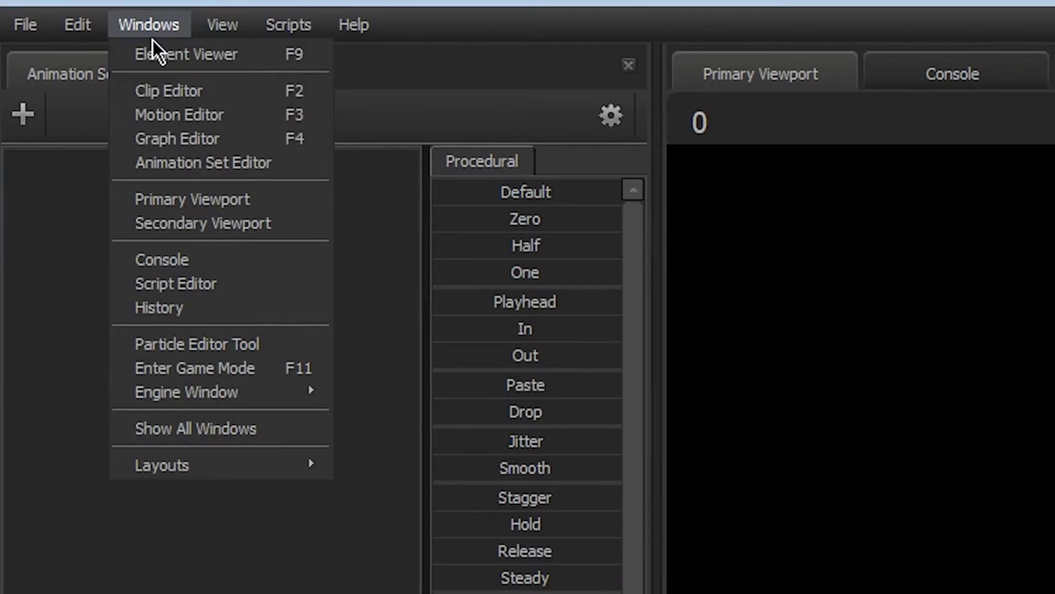
{"action": "mouse_move", "coordinate": [306, 391]}
{"action": "left_click", "coordinate": [381, 396]}
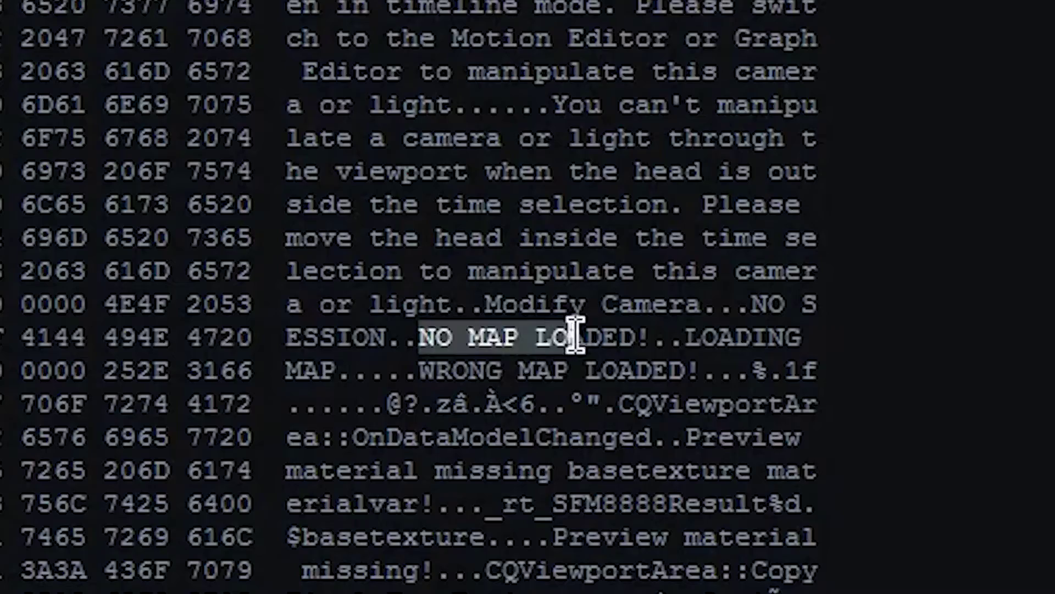
Overwrite the N of 'NO MAP LOADED!' with M in the hex editor.
{"action": "left_click", "coordinate": [419, 337]}
{"action": "type", "text": "M"}
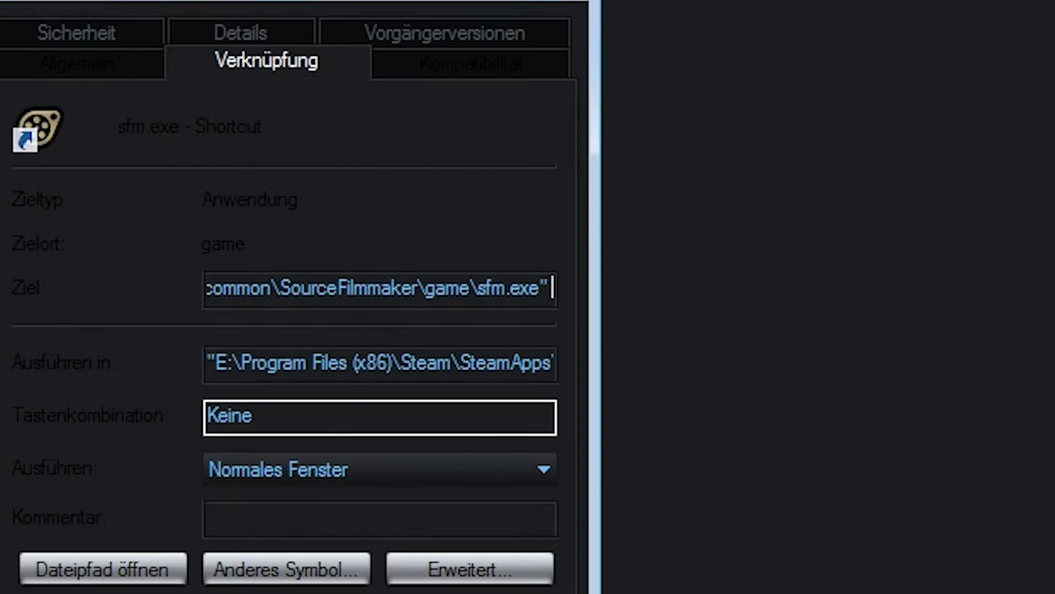
Append -qtstylesheet to the end of the sfm.exe shortcut's Ziel field.
{"action": "type", "text": "-qtst"}
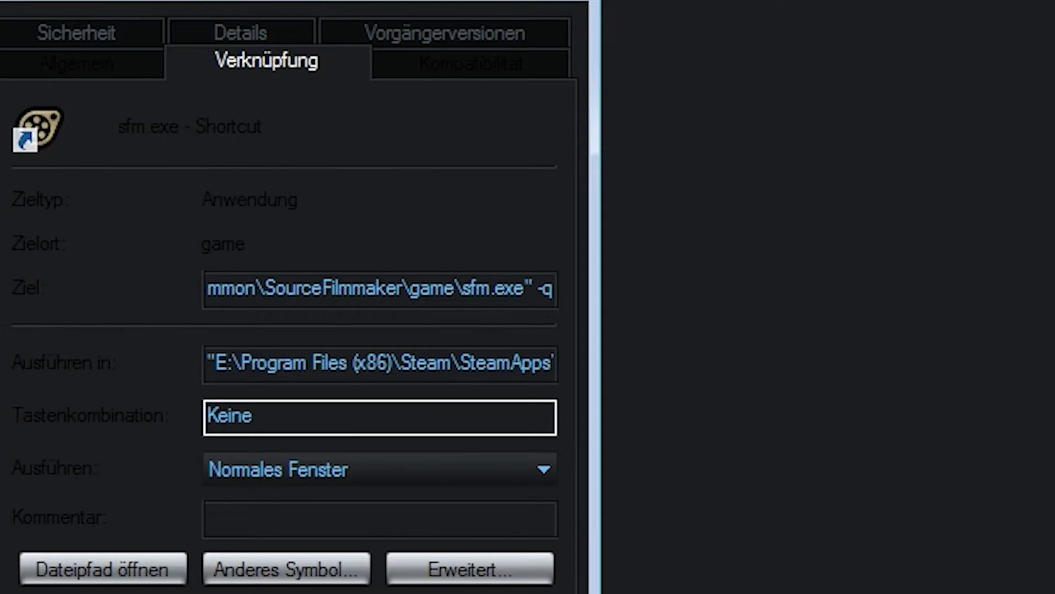
{"action": "type", "text": "ylesheet"}
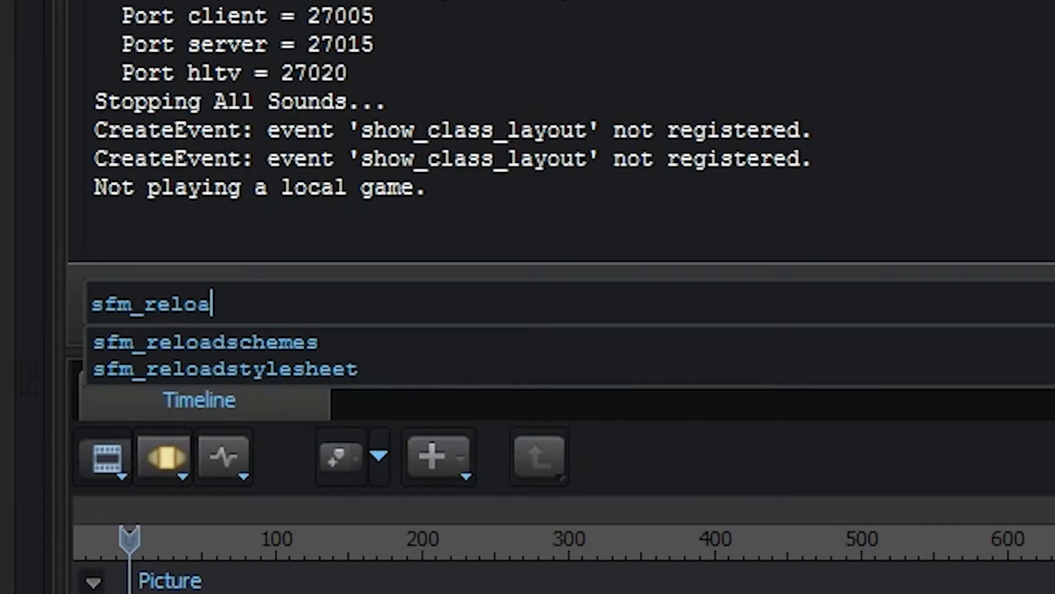
Run sfm_reloadstylesheet and then sfm_smallstylesheet from the console.
{"action": "type", "text": "dsty"}
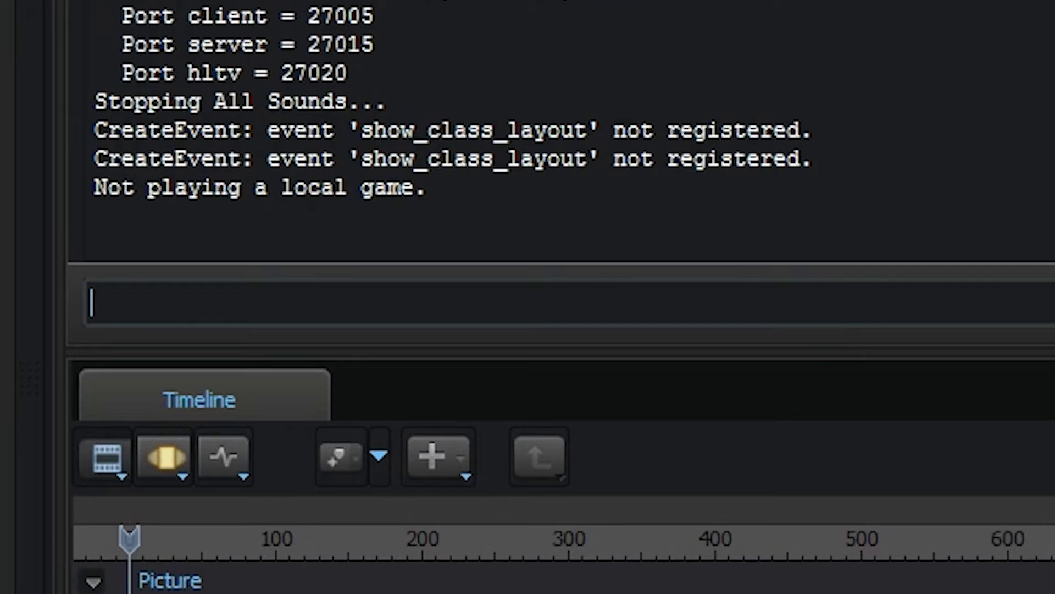
{"action": "type", "text": "sfm_smallstylesheet"}
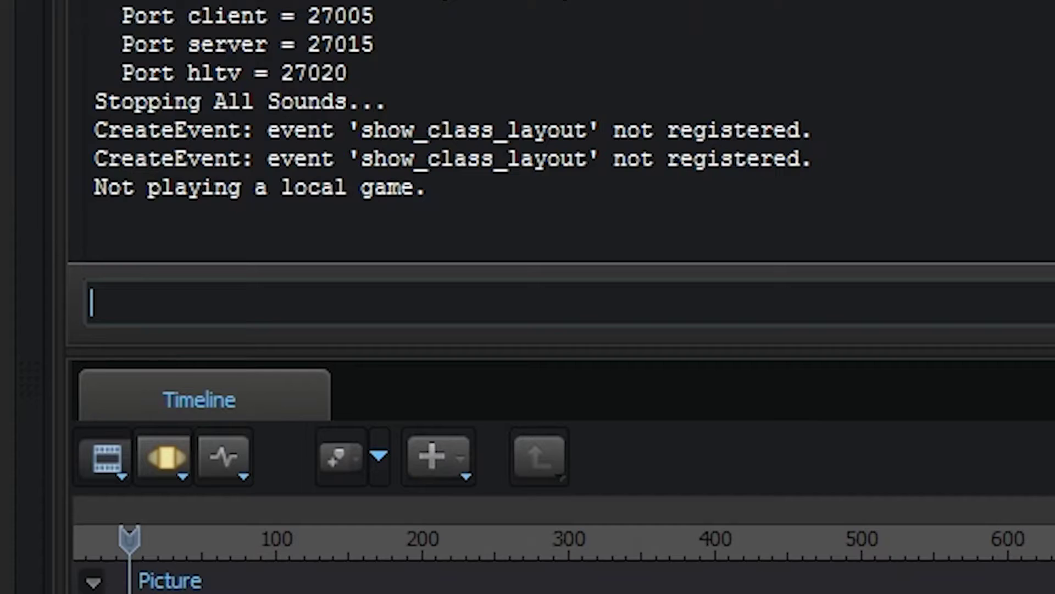
Enter sfm_removestylesheet in the console.
{"action": "type", "text": "sfm_removes"}
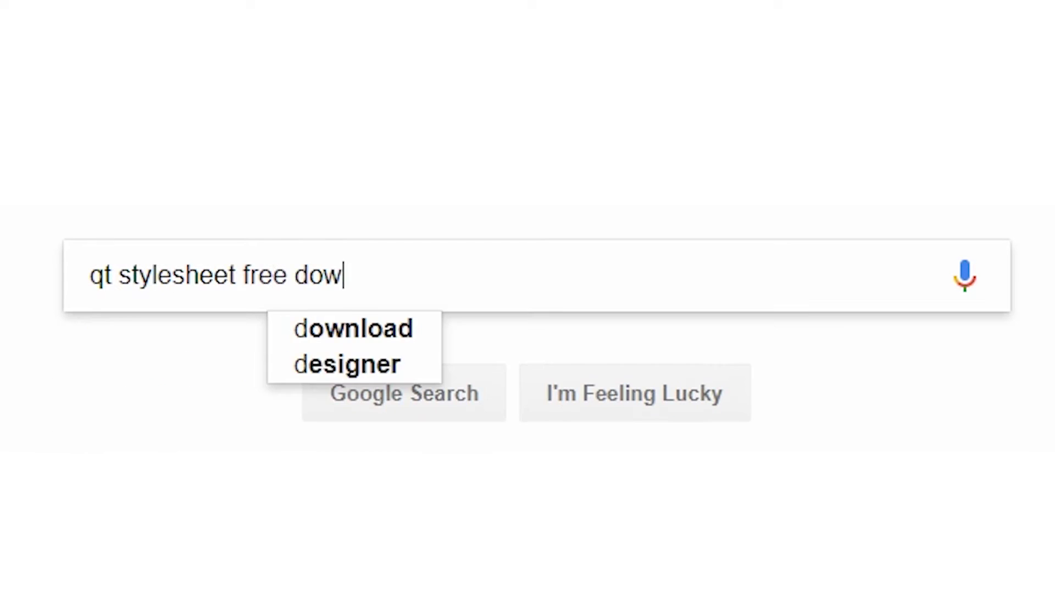
Search Google for 'qt stylesheet free download without virus'.
{"action": "type", "text": "nload without virus"}
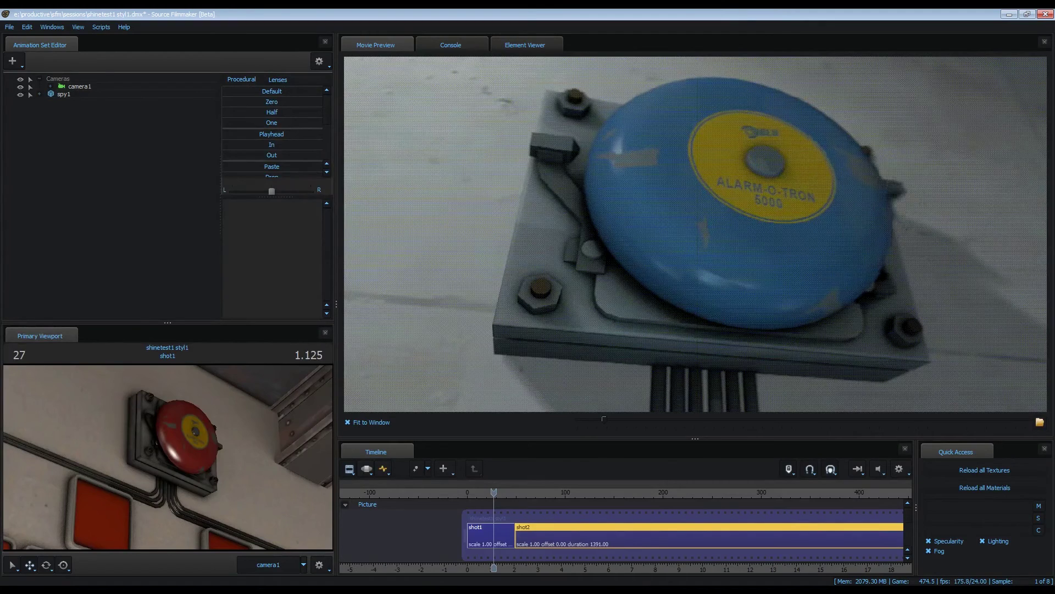
Play the shot to frame 99, then rotate the spy's bip_neck so his head turns.
{"action": "key", "text": "space"}
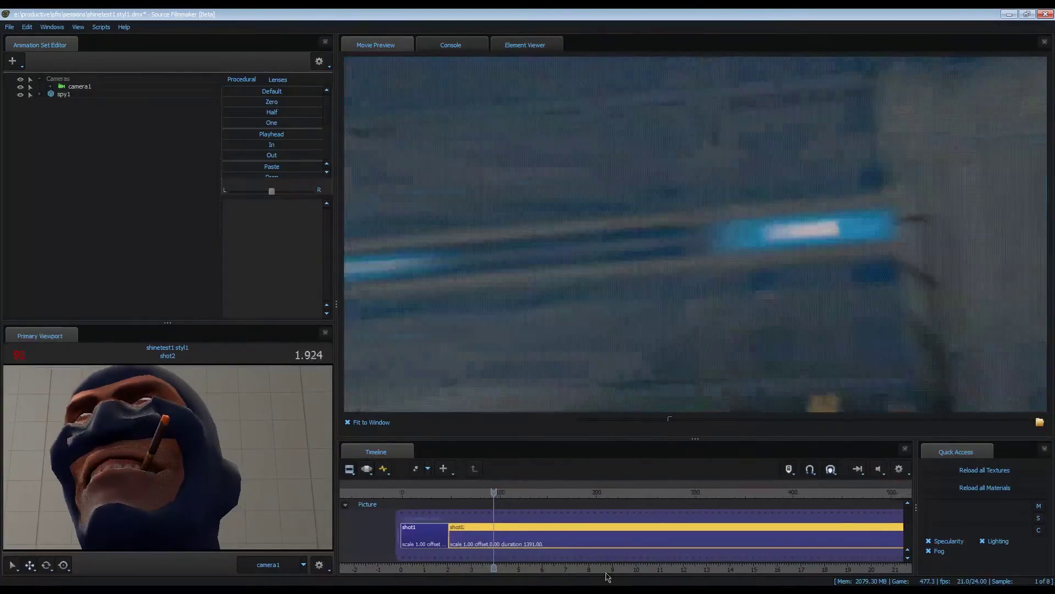
{"action": "key", "text": "space"}
{"action": "key", "text": "F4"}
{"action": "middle_click_drag", "start_coordinate": [192, 484], "coordinate": [174, 499]}
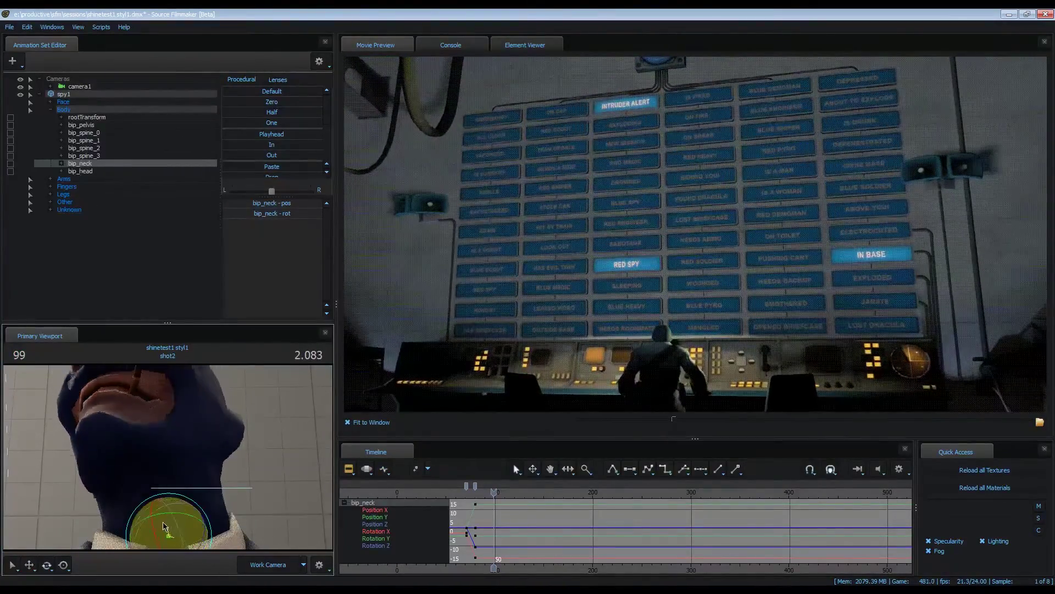
{"action": "left_click_drag", "start_coordinate": [147, 515], "coordinate": [129, 511]}
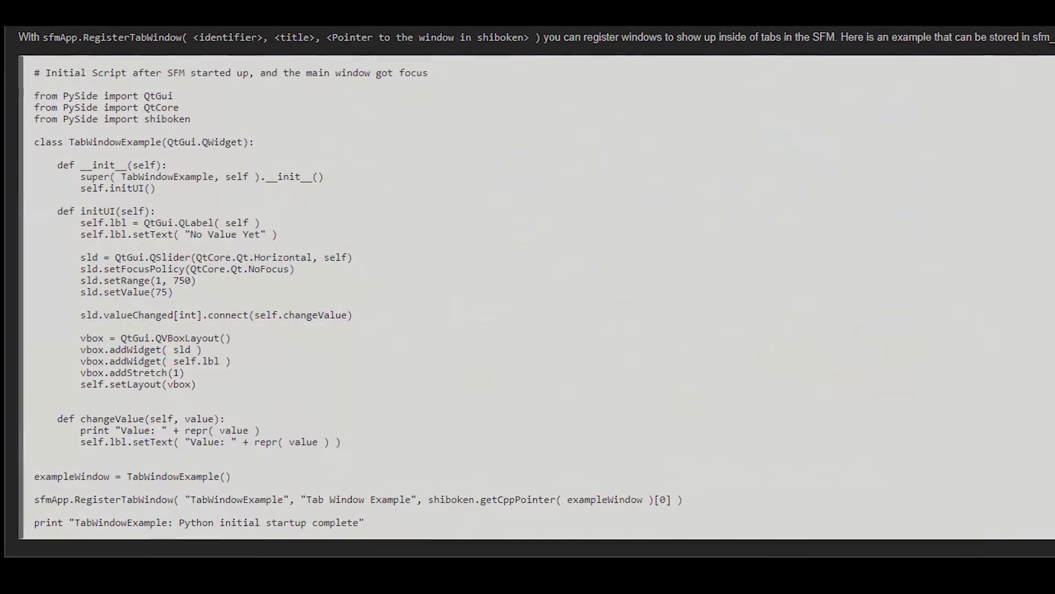